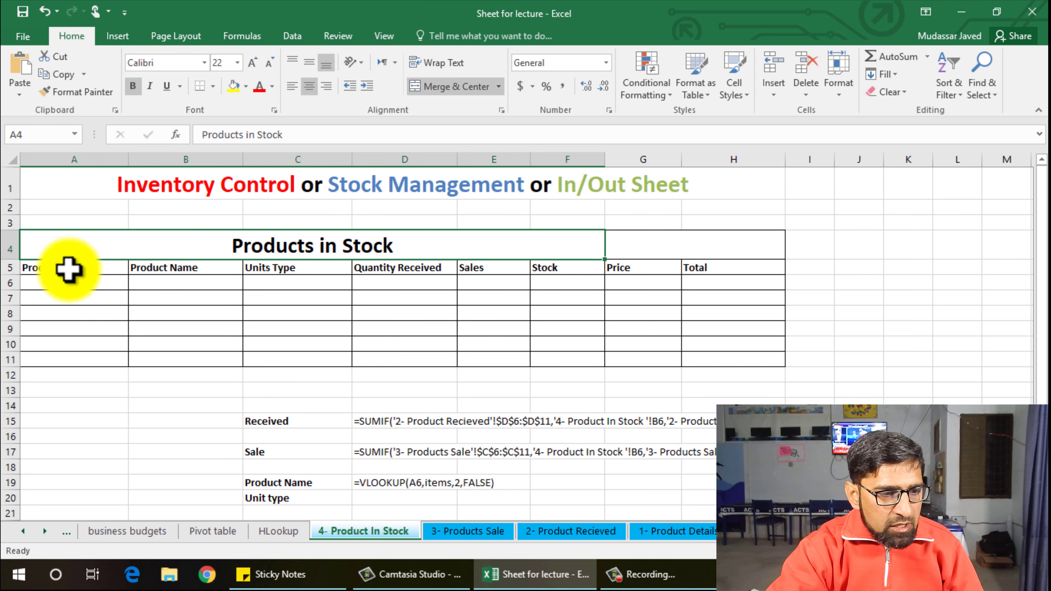
- Link cell A6 to cell A6 of the 1- Product Details sheet and fill the reference down to A11
{"action": "left_click", "coordinate": [83, 284]}
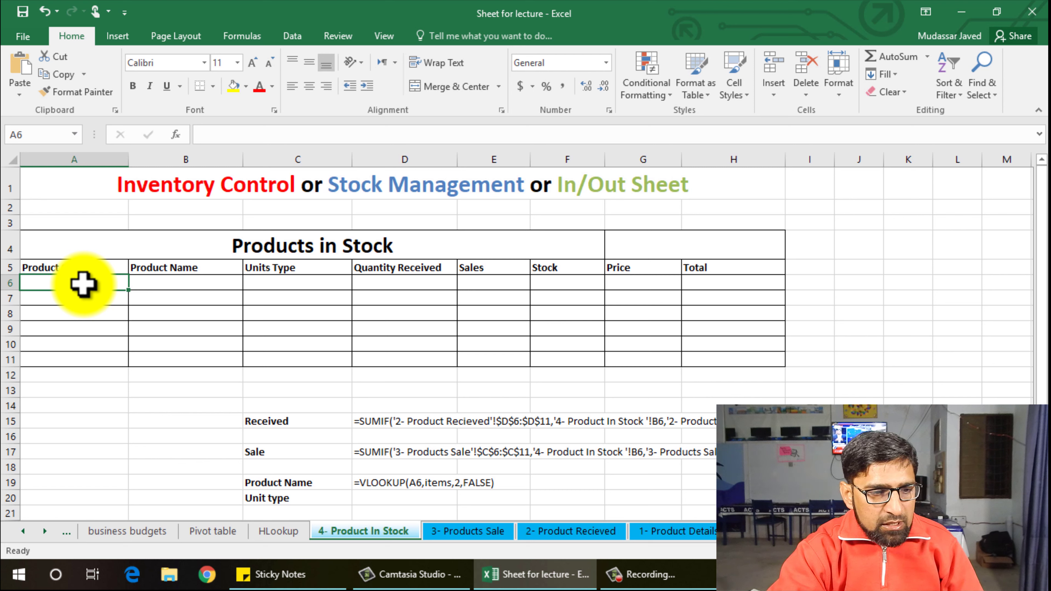
{"action": "type", "text": "="}
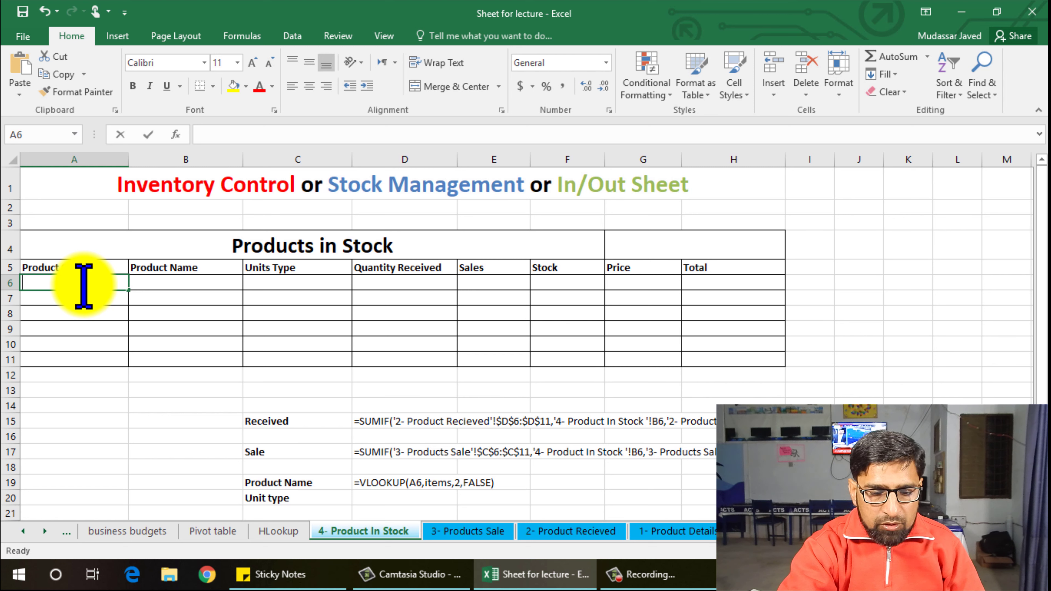
{"action": "left_click", "coordinate": [690, 530]}
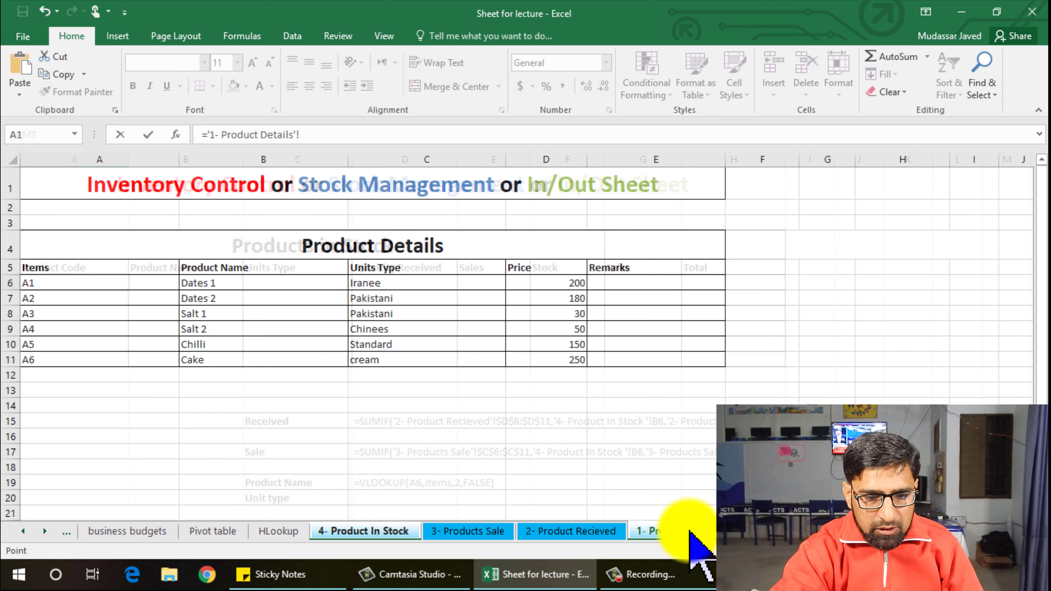
{"action": "left_click", "coordinate": [45, 286]}
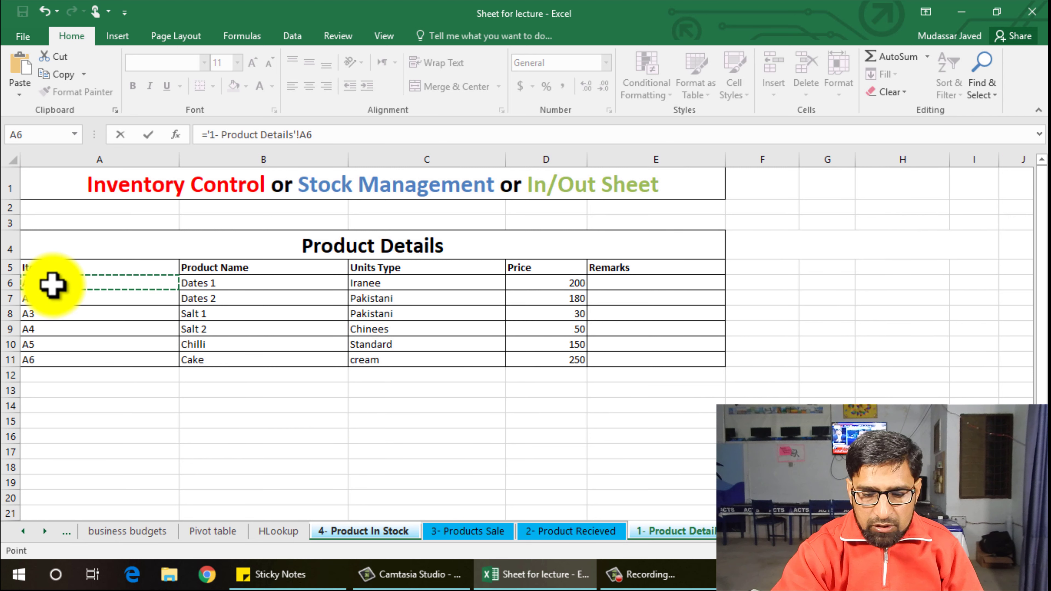
{"action": "key", "text": "Return"}
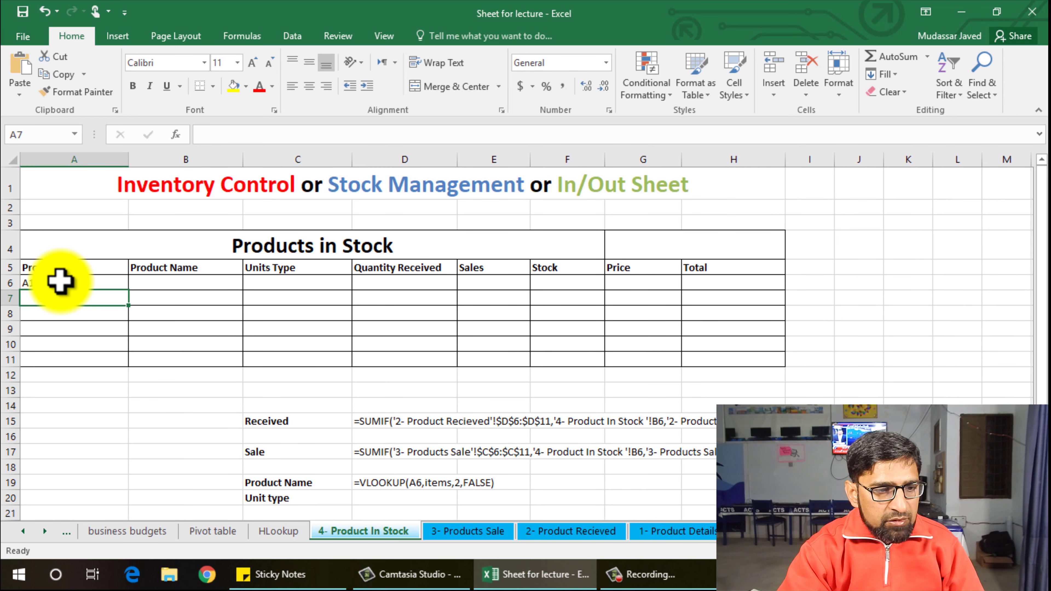
{"action": "left_click", "coordinate": [65, 282]}
{"action": "left_click_drag", "start_coordinate": [128, 291], "coordinate": [112, 359]}
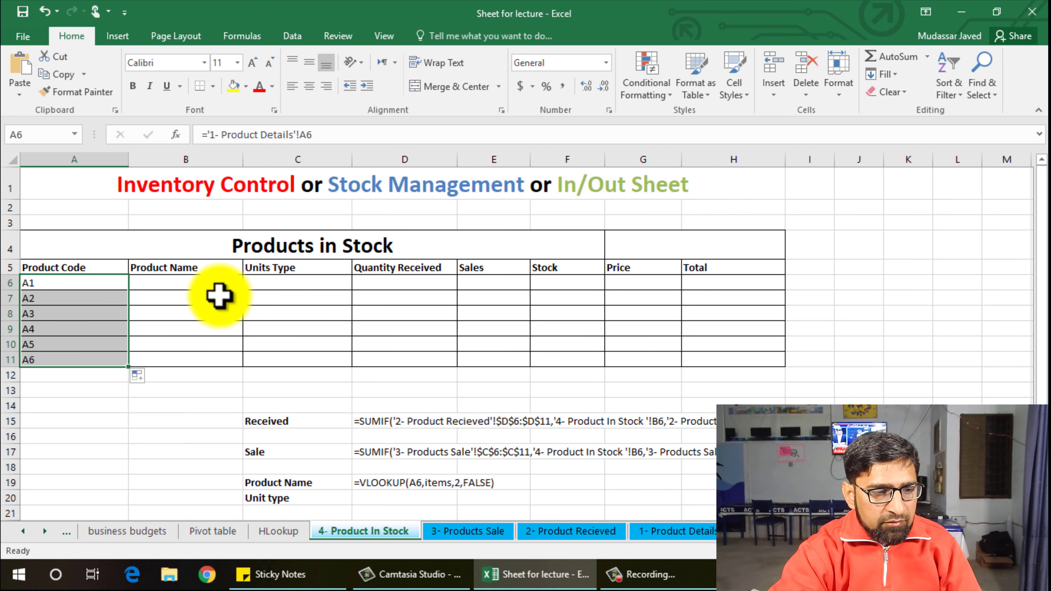
- Enter =VLOOKUP(A6,items,2,FALSE) in B6 to look up the first product's name
{"action": "left_click", "coordinate": [198, 284]}
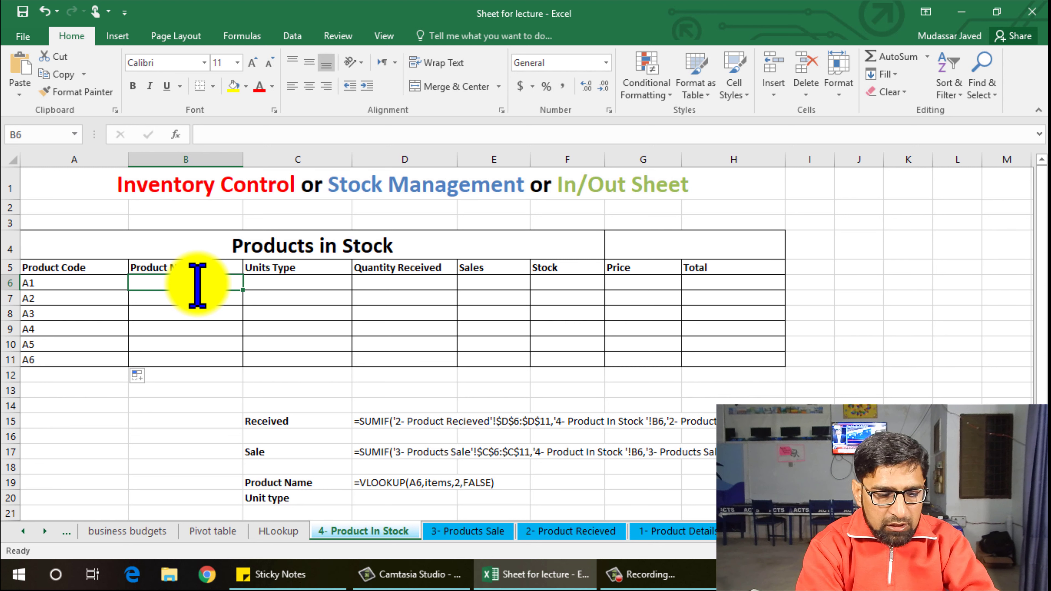
{"action": "type", "text": "=vlook"}
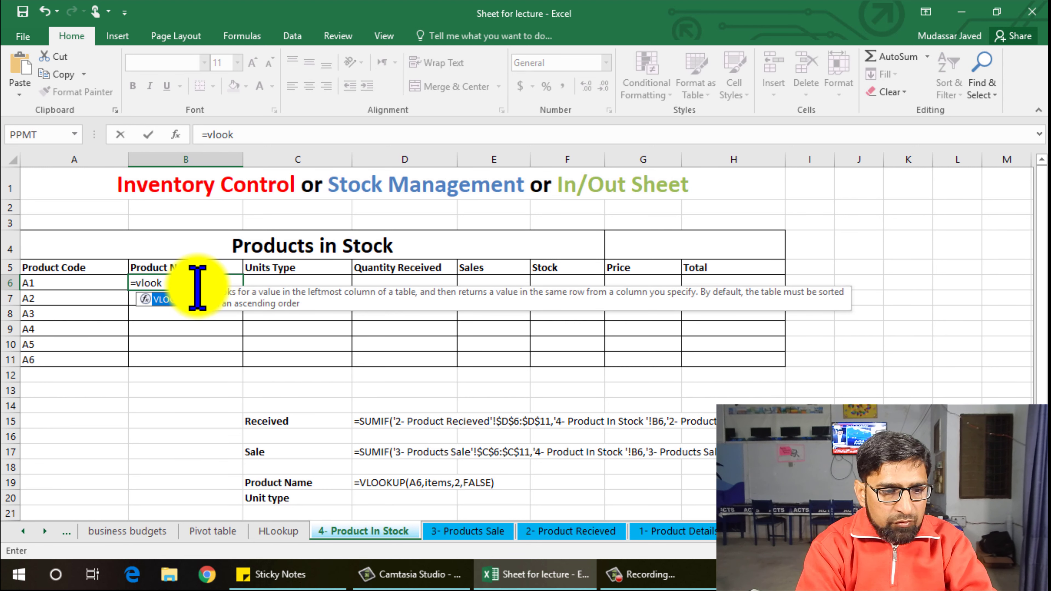
{"action": "double_click", "coordinate": [182, 301]}
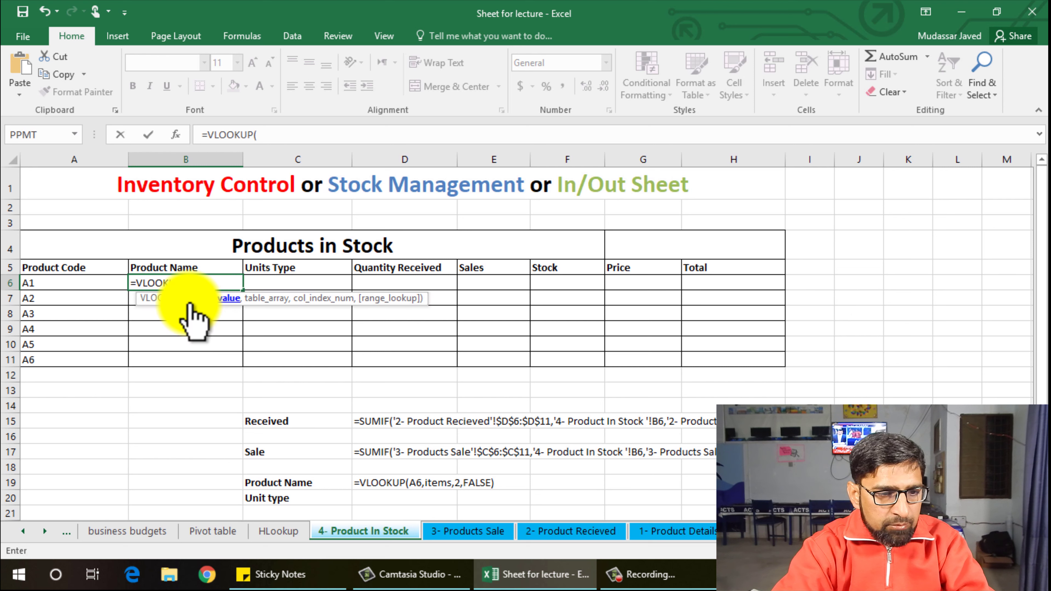
{"action": "left_click", "coordinate": [66, 285]}
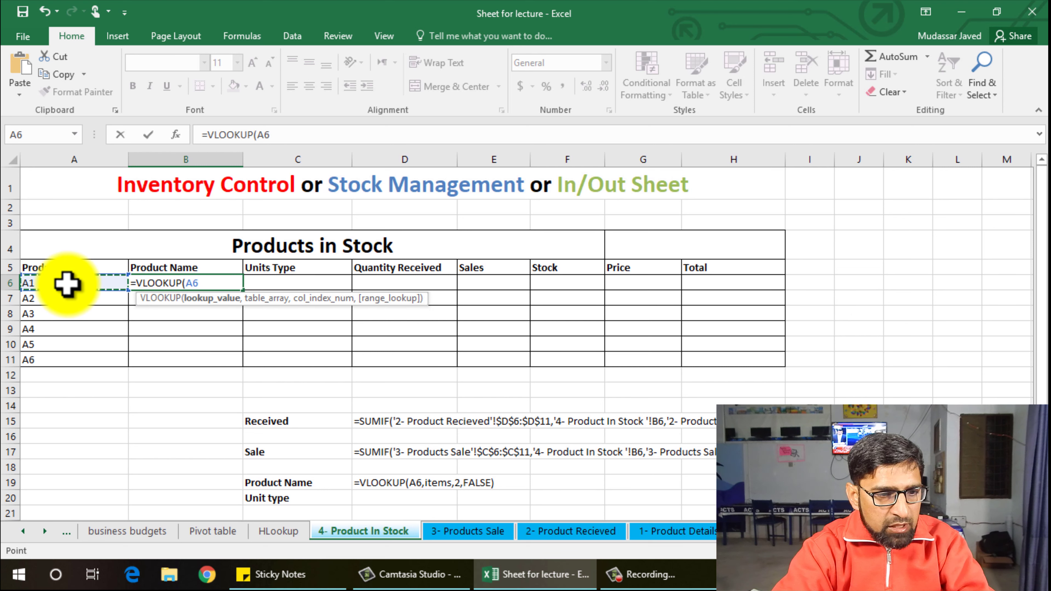
{"action": "type", "text": ",item"}
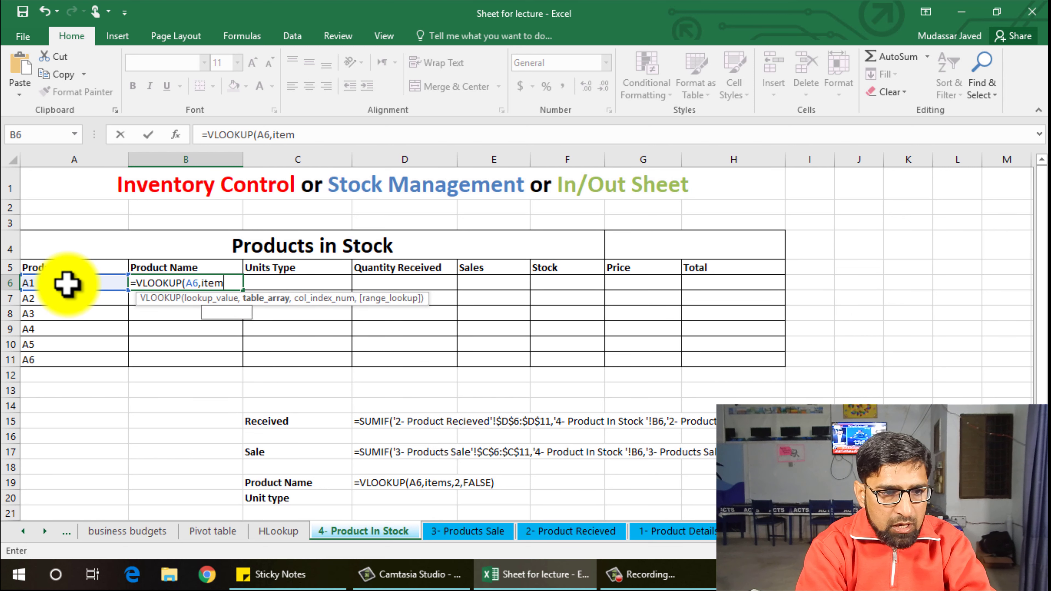
{"action": "type", "text": "s"}
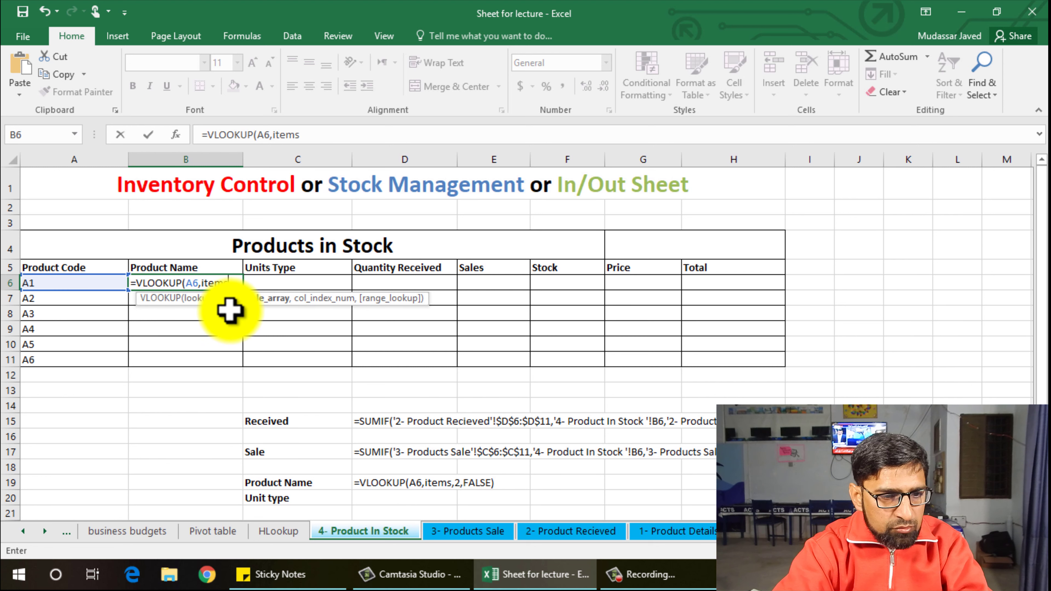
{"action": "type", "text": ","}
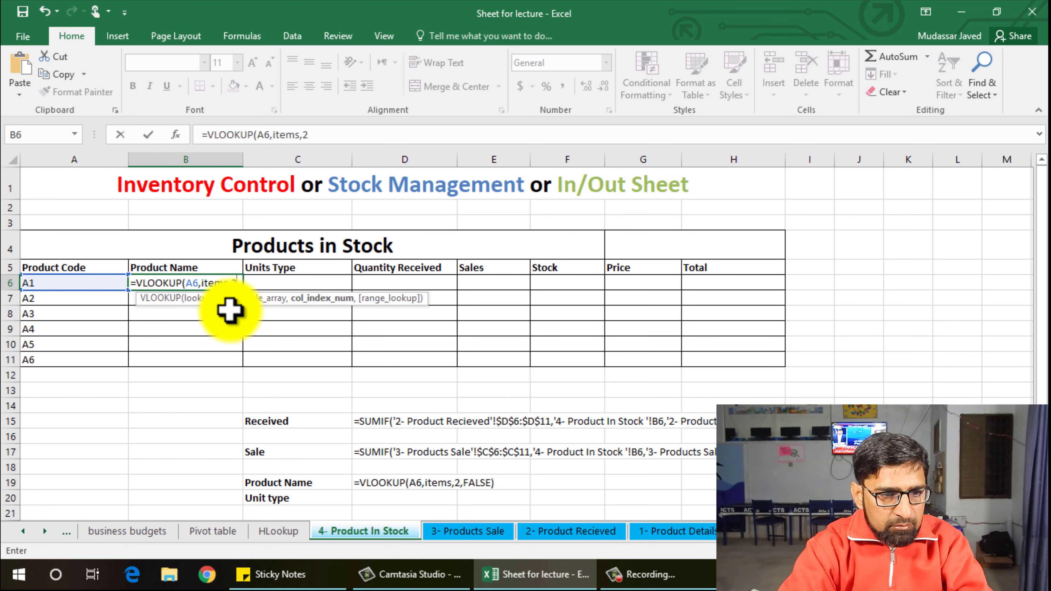
{"action": "type", "text": "2,fasle"}
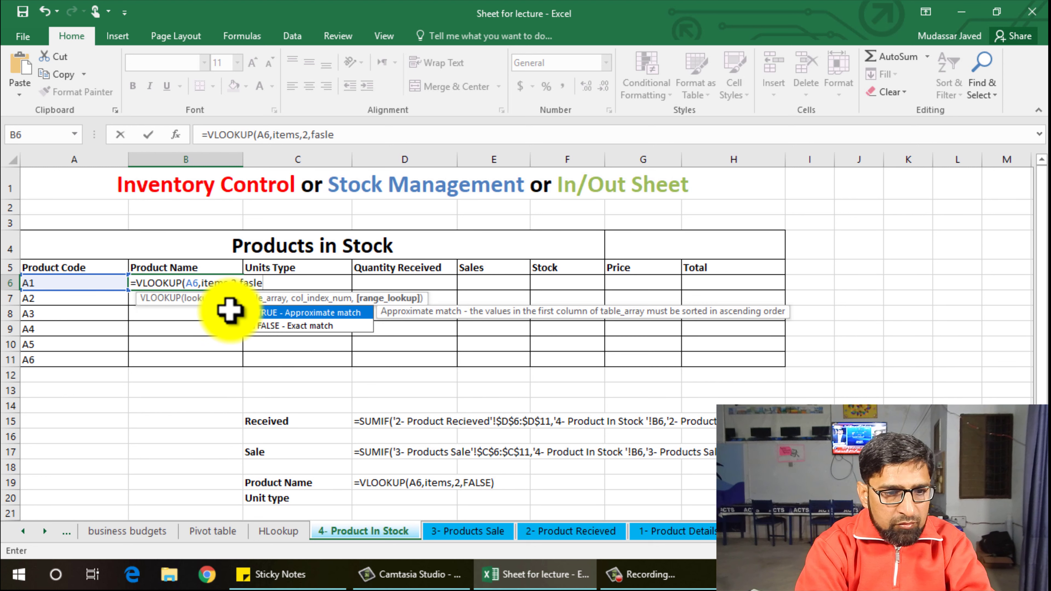
{"action": "double_click", "coordinate": [285, 326]}
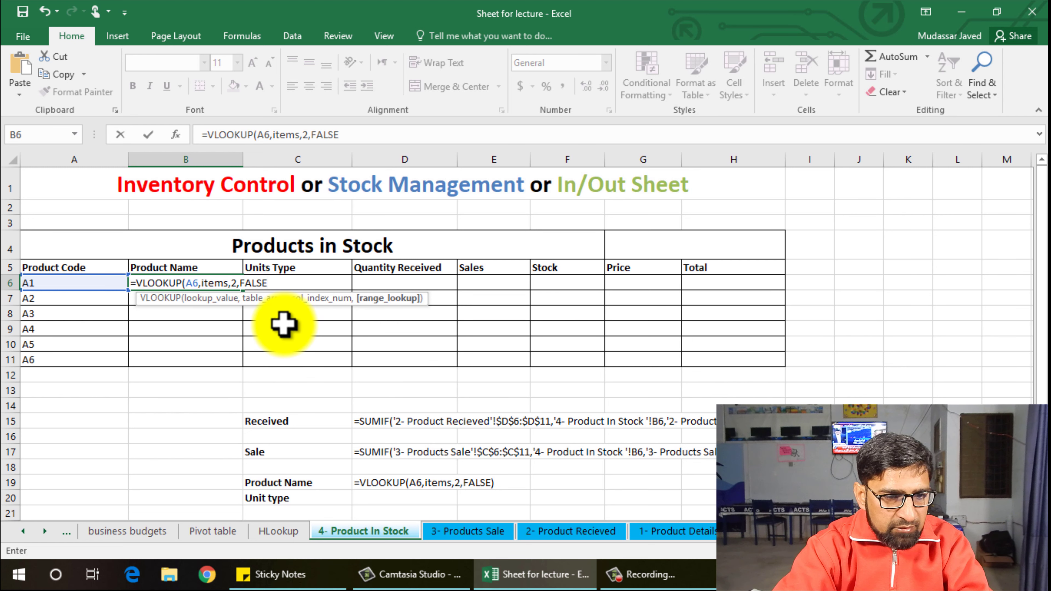
{"action": "key", "text": "Return"}
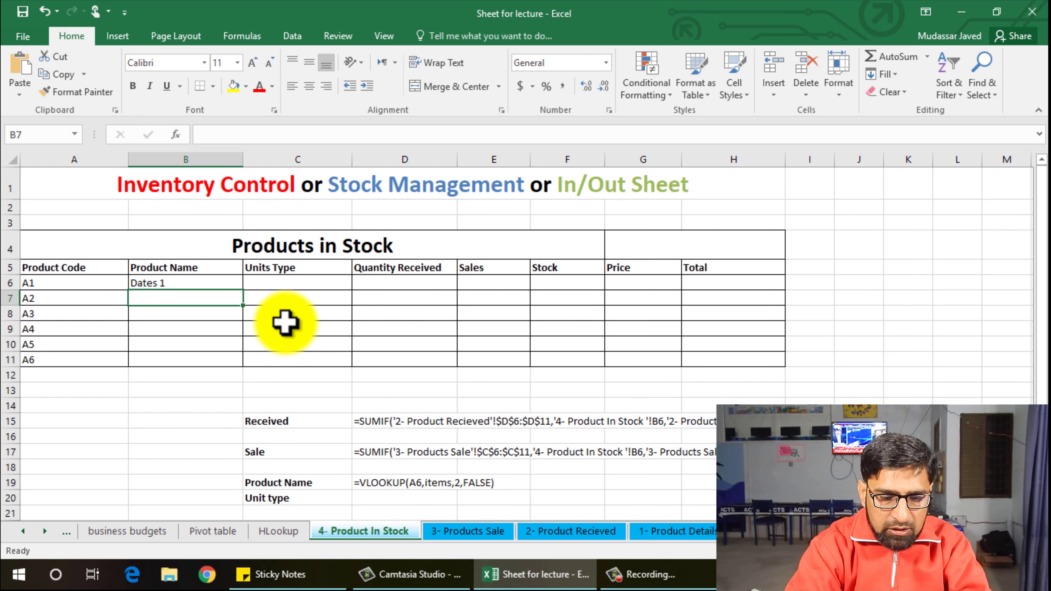
- Enter =VLOOKUP(A6,items,3,FALSE) in C6 to look up the first product's units type
{"action": "left_click", "coordinate": [299, 285]}
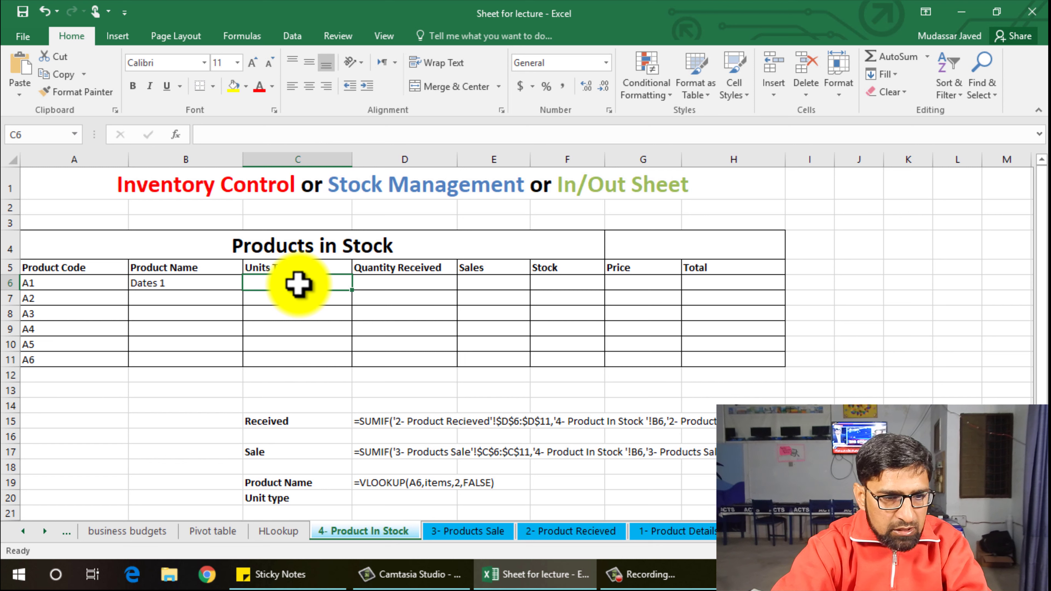
{"action": "type", "text": "="}
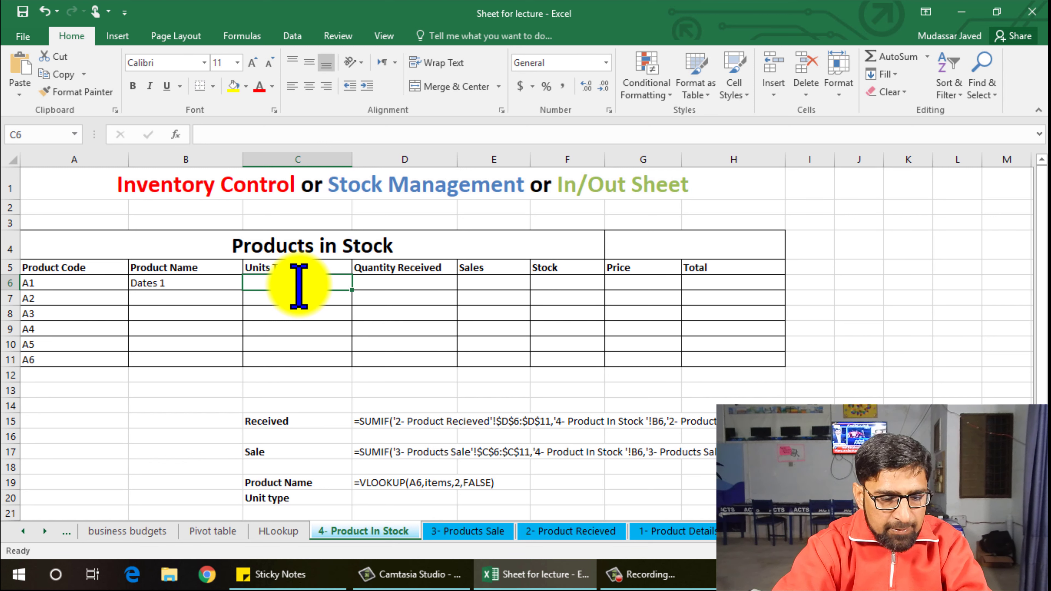
{"action": "type", "text": "vloo"}
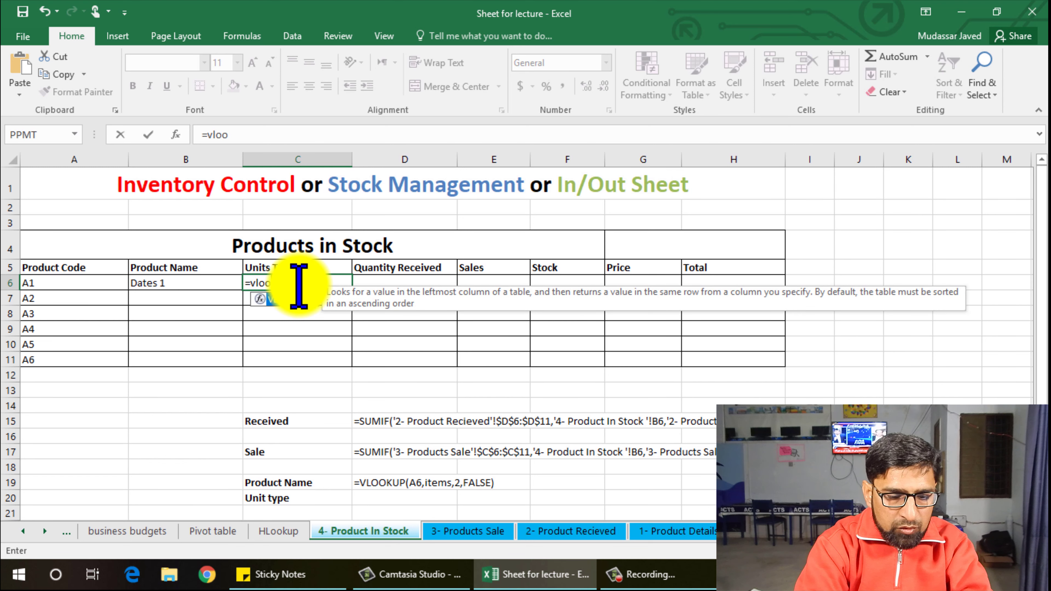
{"action": "type", "text": "k"}
{"action": "double_click", "coordinate": [289, 299]}
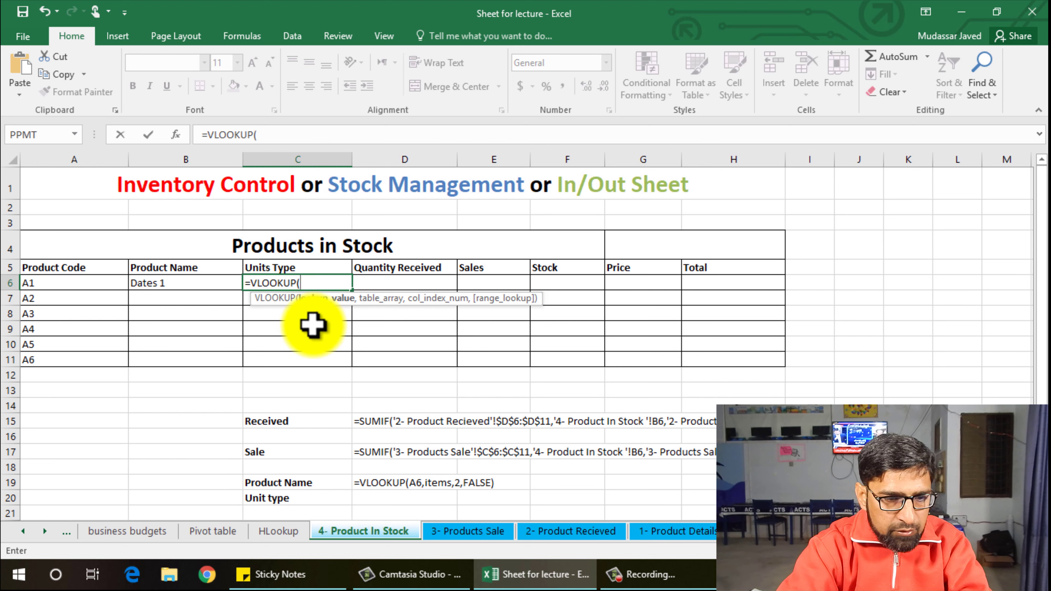
{"action": "left_click", "coordinate": [58, 284]}
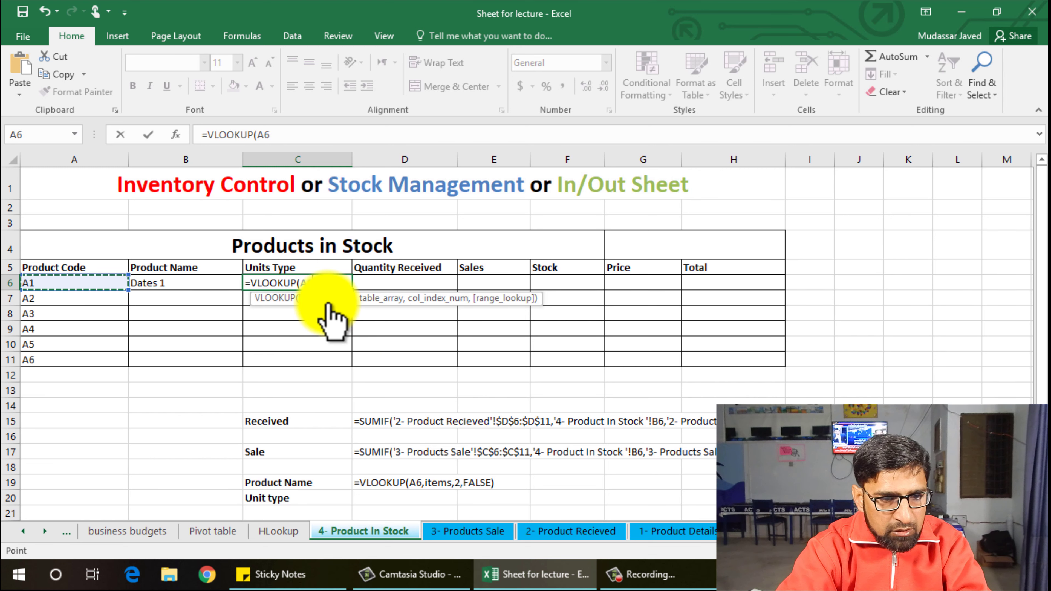
{"action": "type", "text": ","}
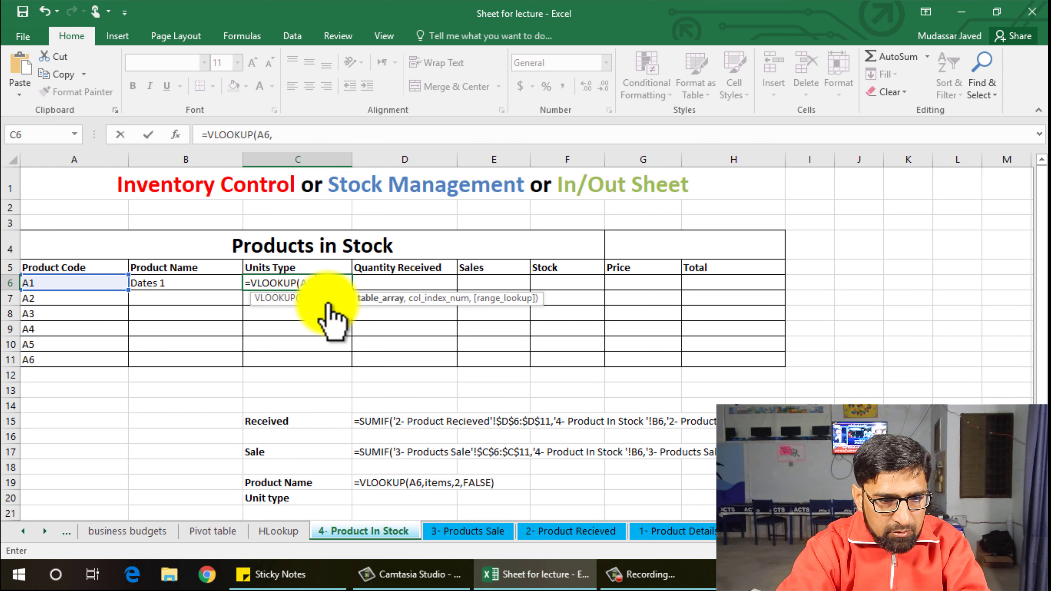
{"action": "type", "text": "i"}
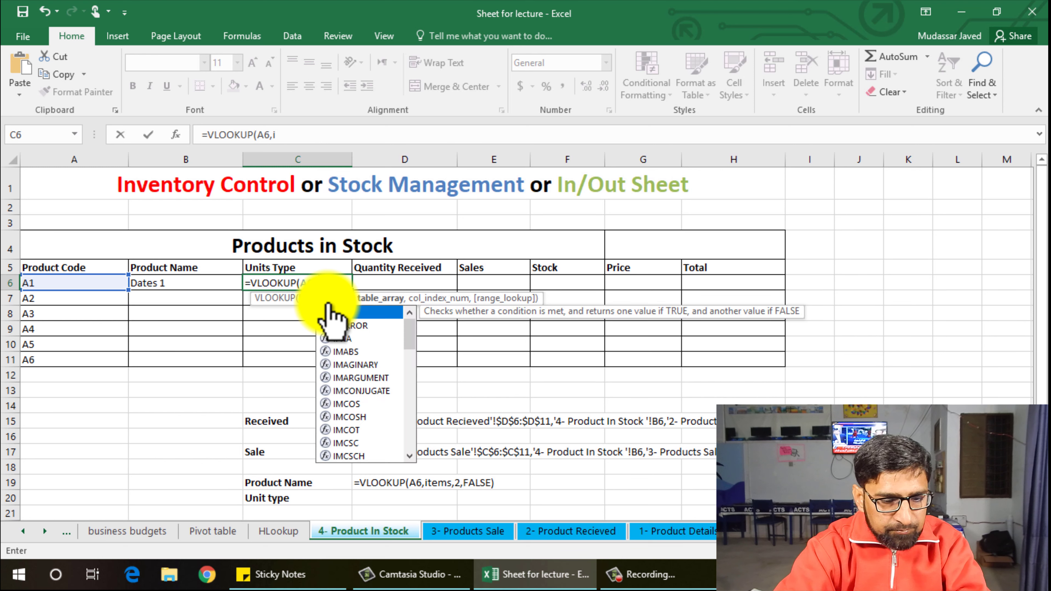
{"action": "type", "text": "tems,"}
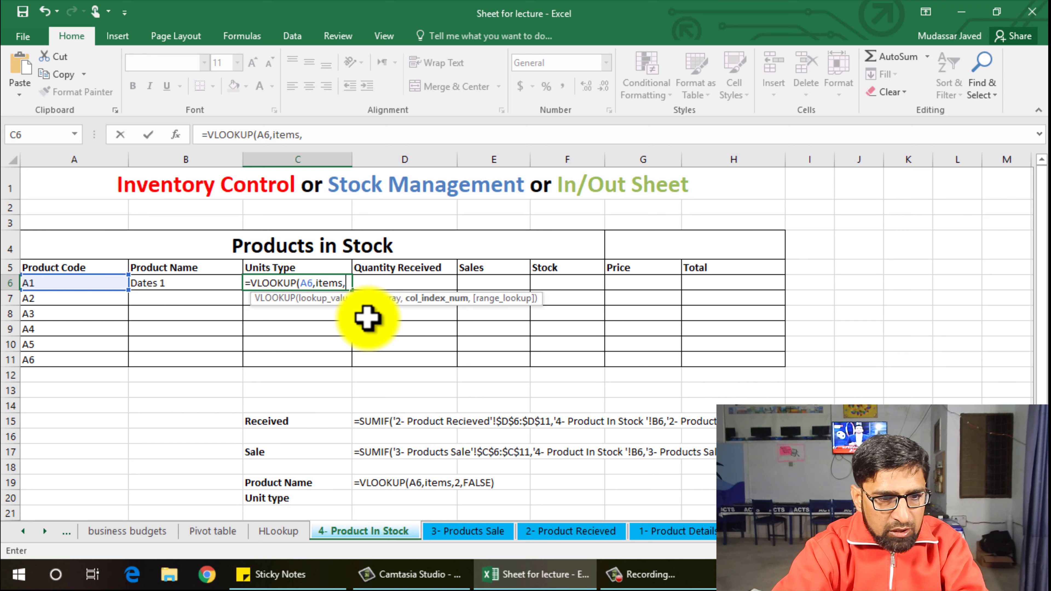
{"action": "type", "text": "3,false"}
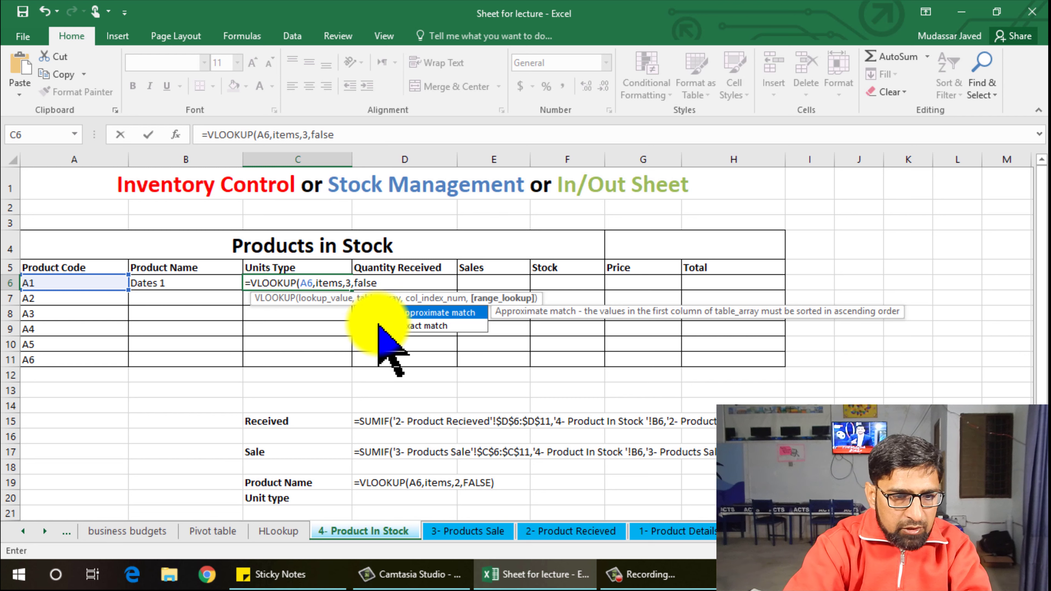
{"action": "double_click", "coordinate": [381, 326]}
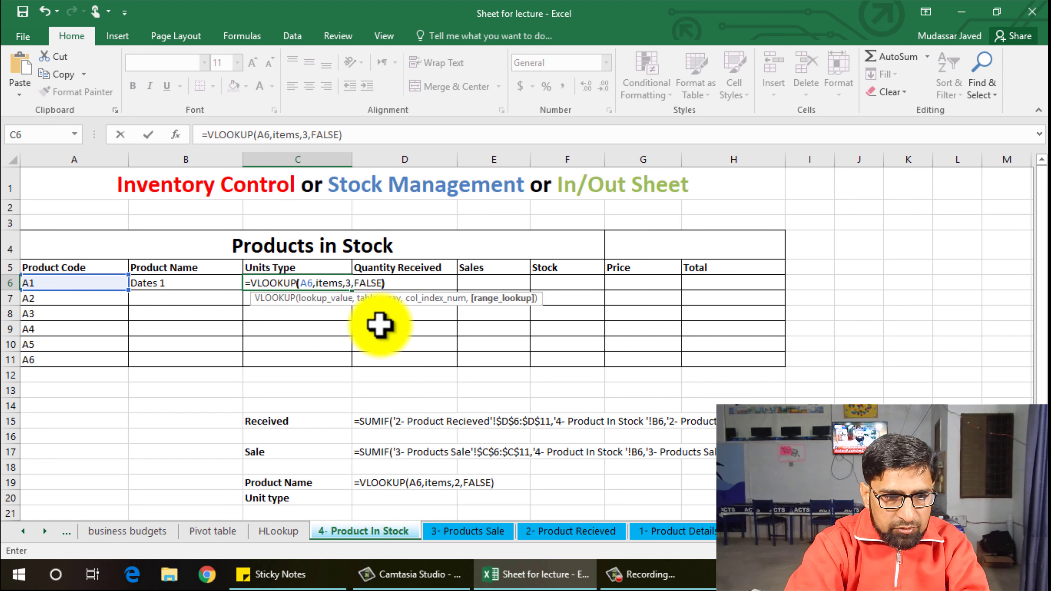
{"action": "key", "text": "Return"}
{"action": "left_click", "coordinate": [310, 287]}
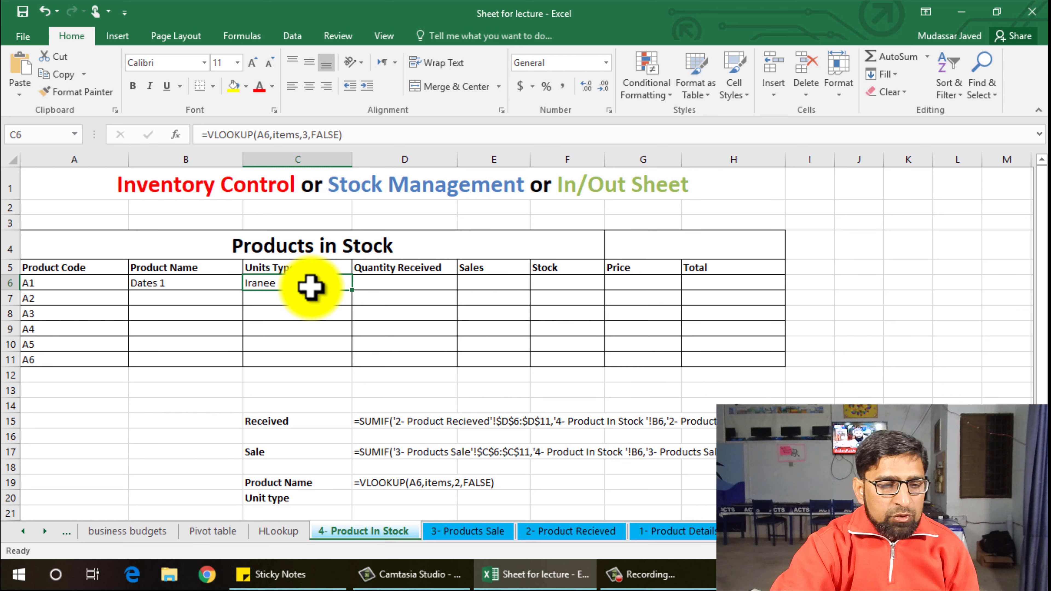
- Start a SUMIF formula in D6 with the absolute range '2- Product Recieved'!$D$6:$D$11
{"action": "left_click", "coordinate": [391, 286]}
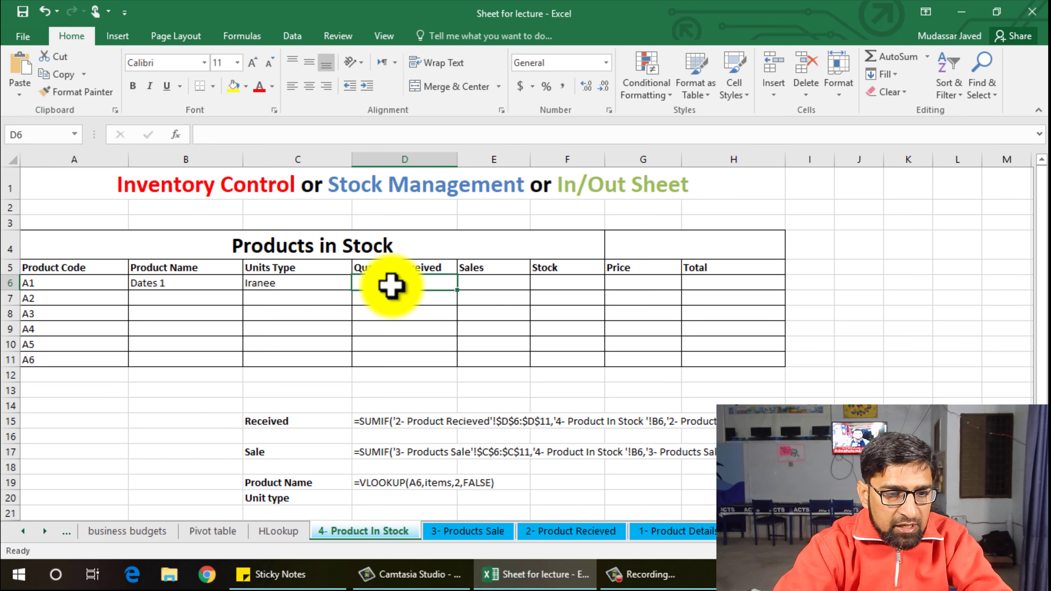
{"action": "scroll", "coordinate": [391, 285], "scroll_direction": "down", "scroll_amount": 2}
{"action": "scroll", "coordinate": [391, 286], "scroll_direction": "up", "scroll_amount": 2}
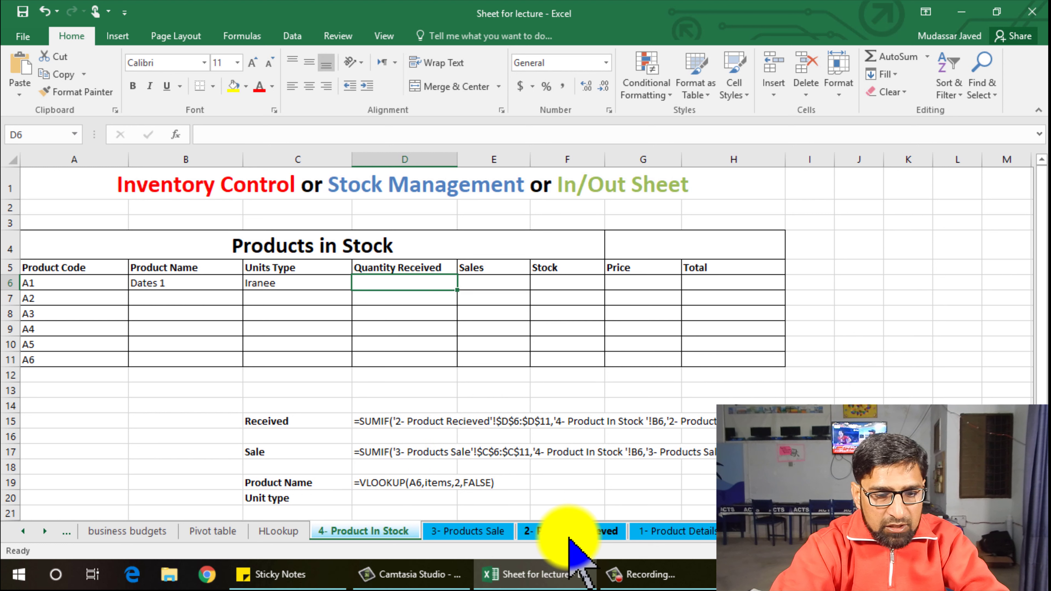
{"action": "left_click", "coordinate": [577, 534]}
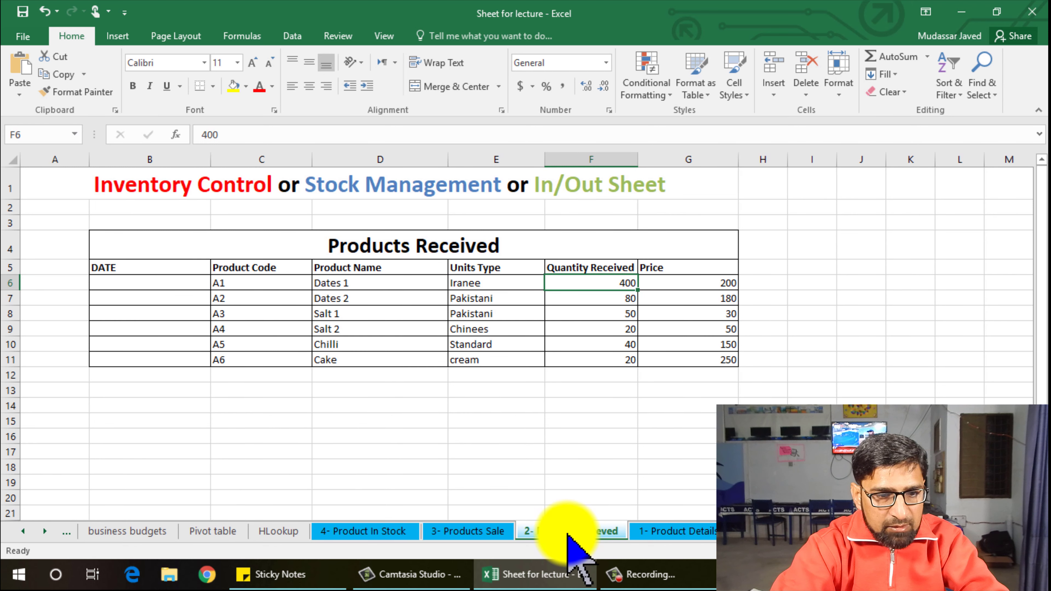
{"action": "left_click", "coordinate": [377, 532]}
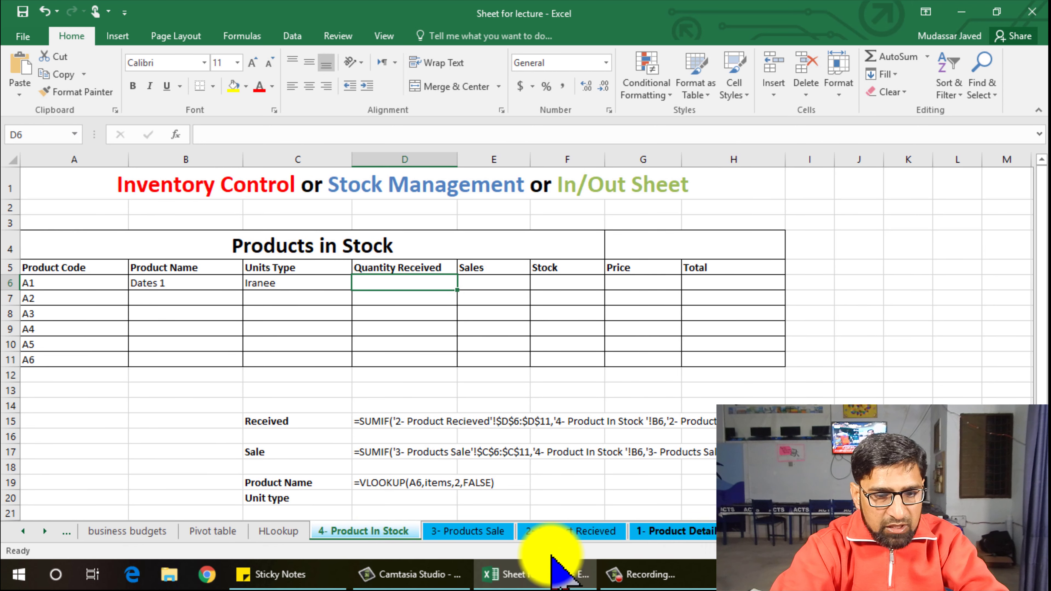
{"action": "type", "text": "=sumif"}
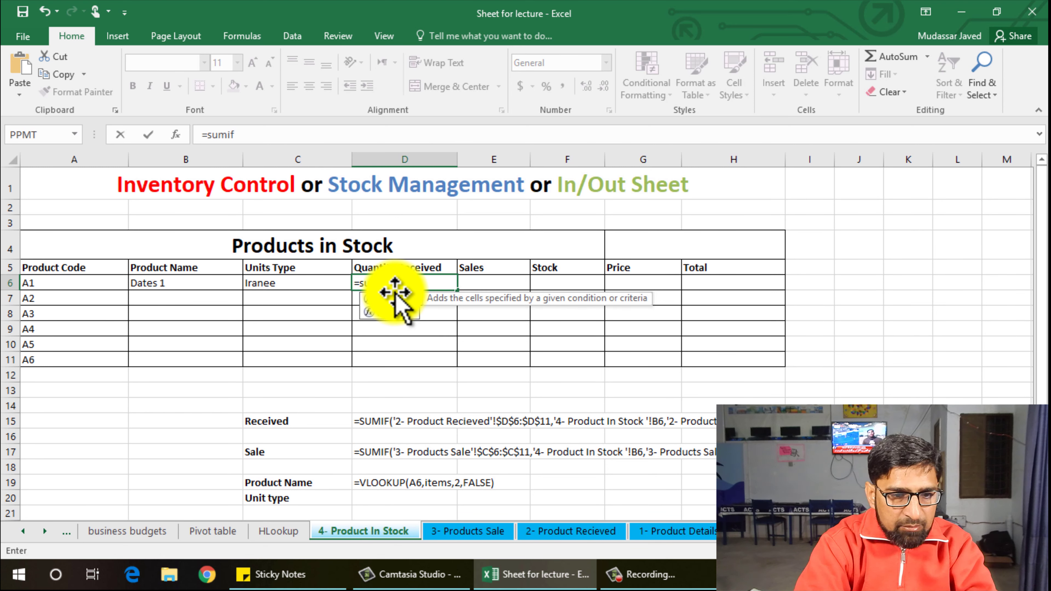
{"action": "type", "text": "("}
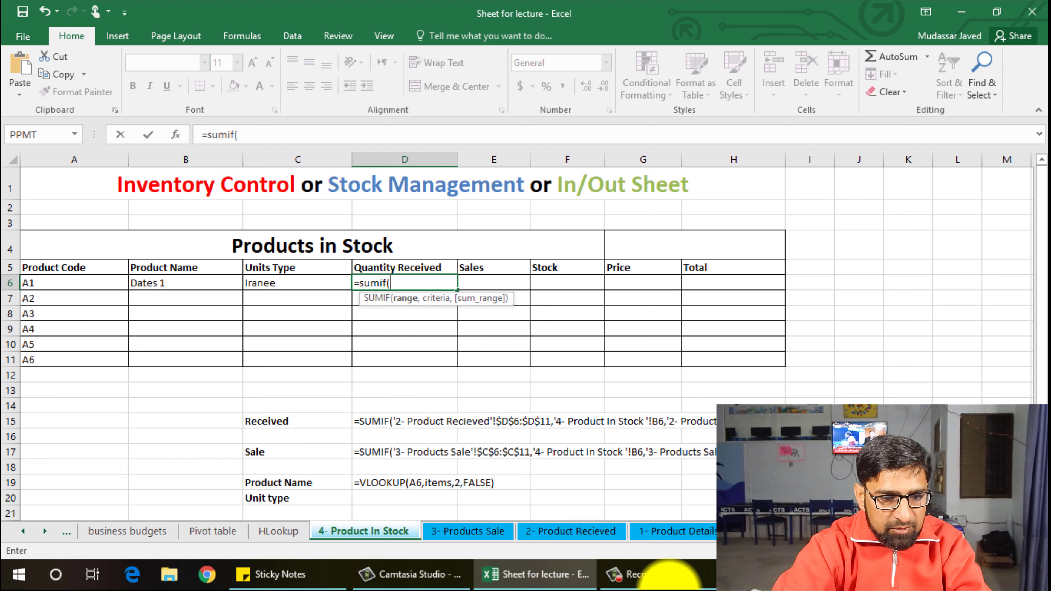
{"action": "left_click", "coordinate": [581, 535]}
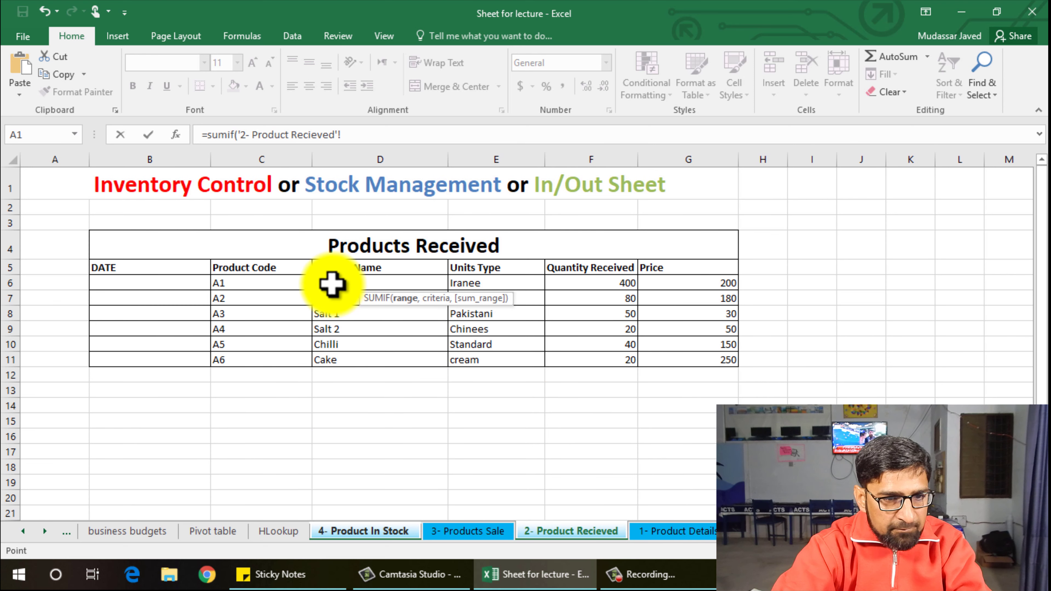
{"action": "left_click_drag", "start_coordinate": [347, 287], "coordinate": [348, 358]}
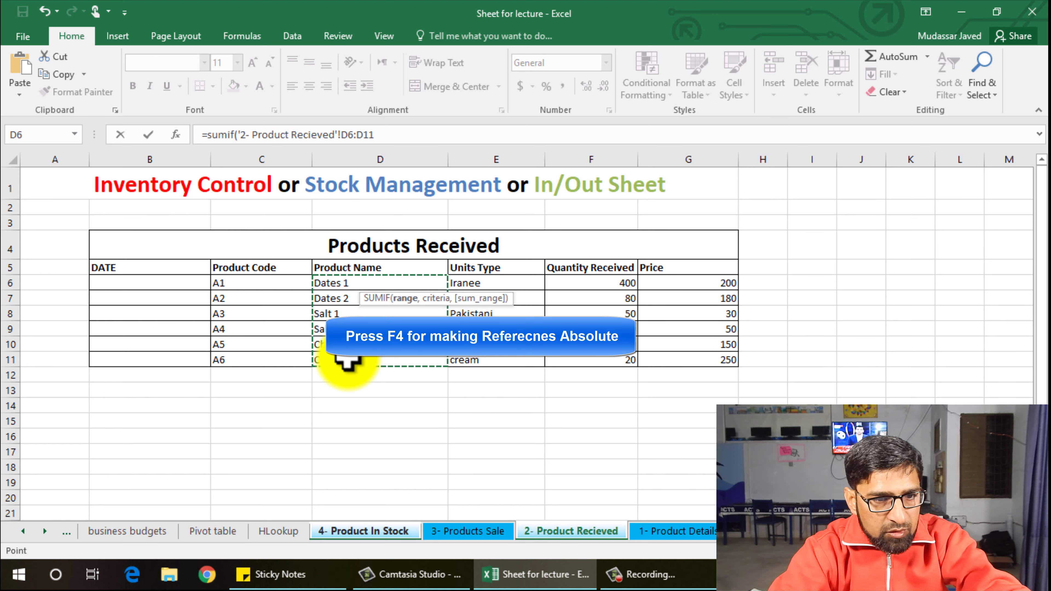
{"action": "key", "text": "F4"}
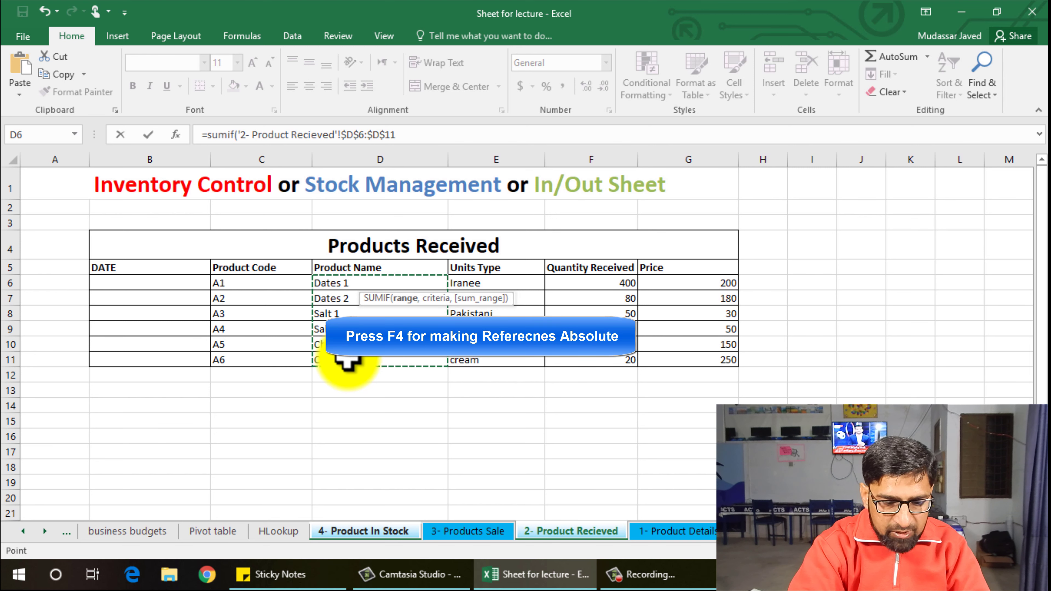
{"action": "type", "text": ","}
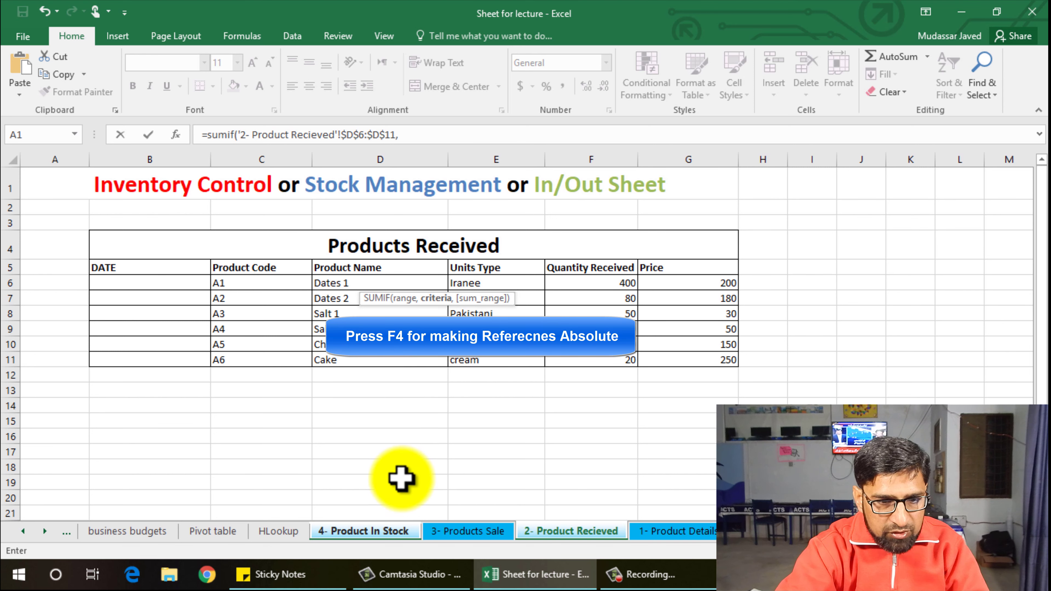
- Complete D6's SUMIF with '4- Product In Stock '!B6 as the criteria and '2- Product Recieved'!$F$6:$F$11 as the absolute sum range
{"action": "left_click", "coordinate": [378, 531]}
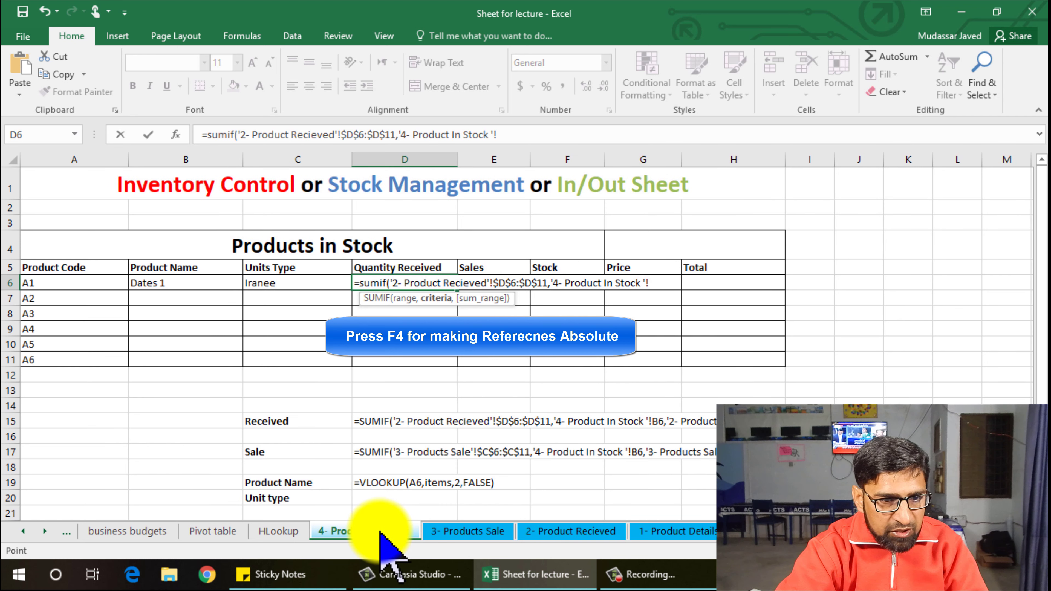
{"action": "left_click", "coordinate": [185, 286]}
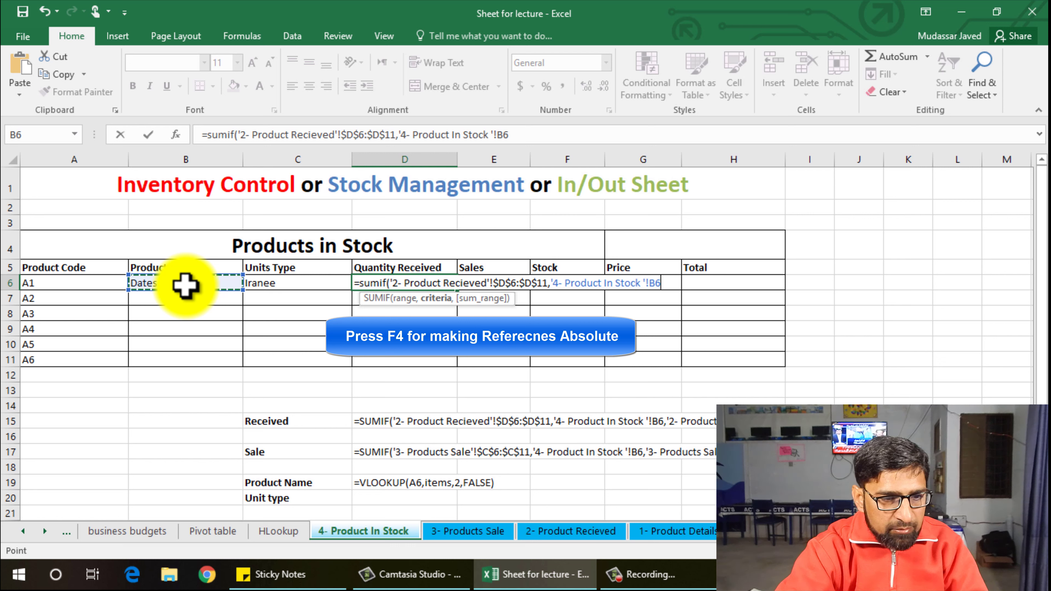
{"action": "type", "text": ","}
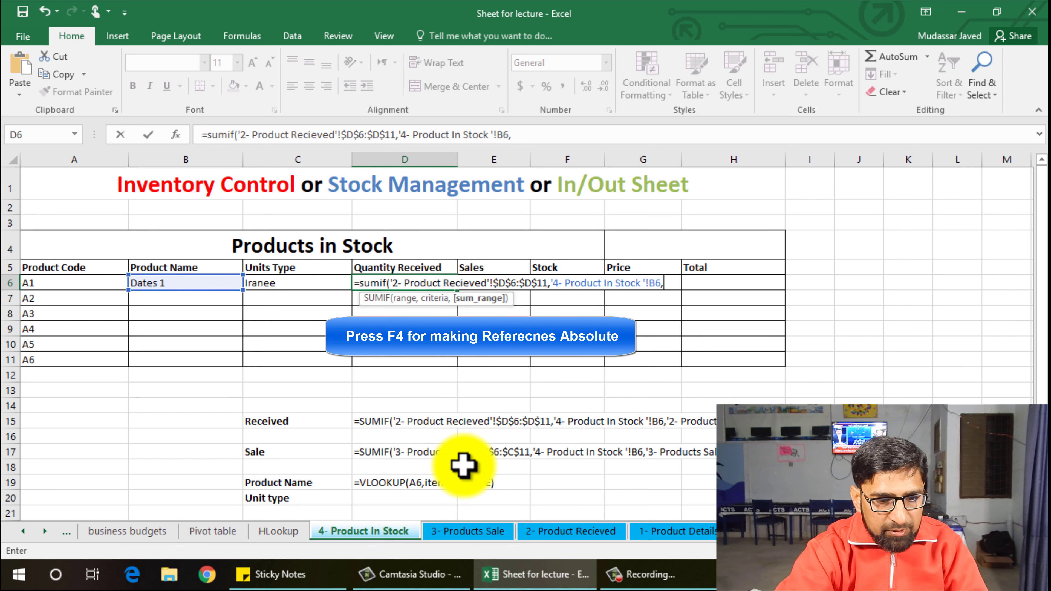
{"action": "left_click", "coordinate": [573, 534]}
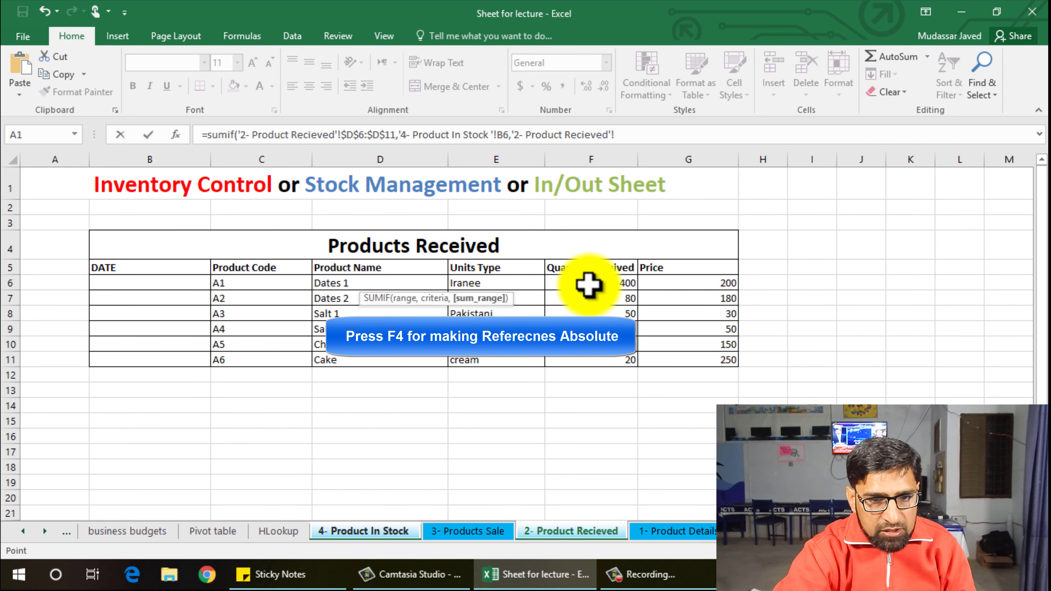
{"action": "left_click_drag", "start_coordinate": [587, 284], "coordinate": [599, 363]}
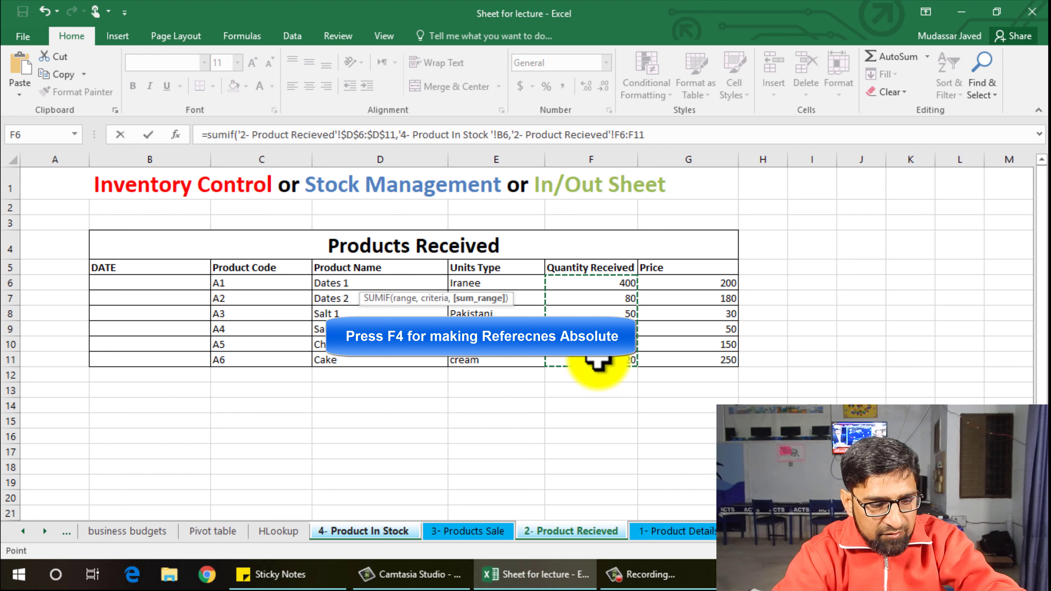
{"action": "key", "text": "F4"}
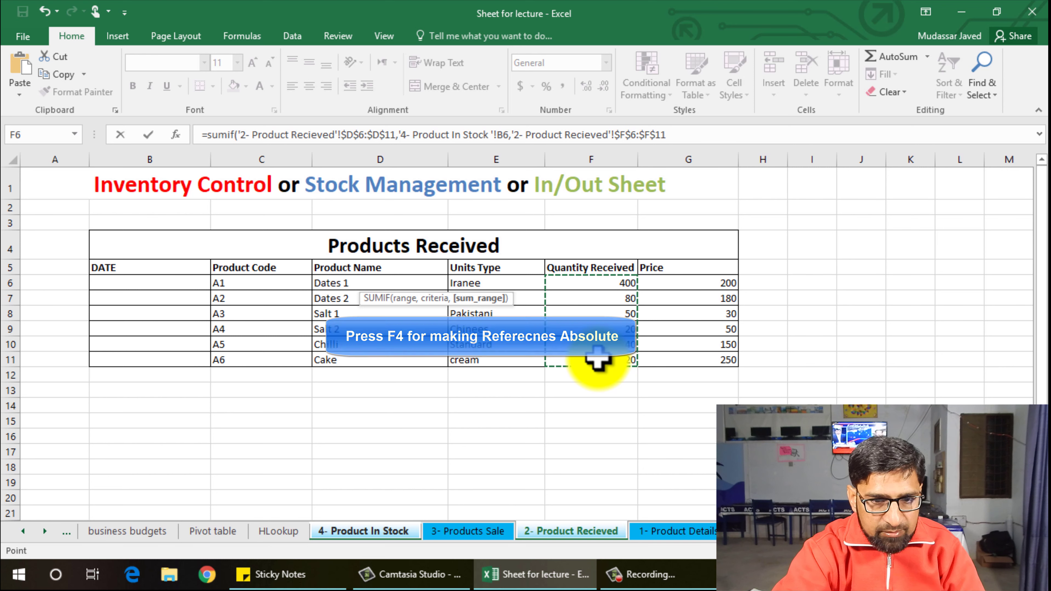
{"action": "left_click", "coordinate": [677, 135]}
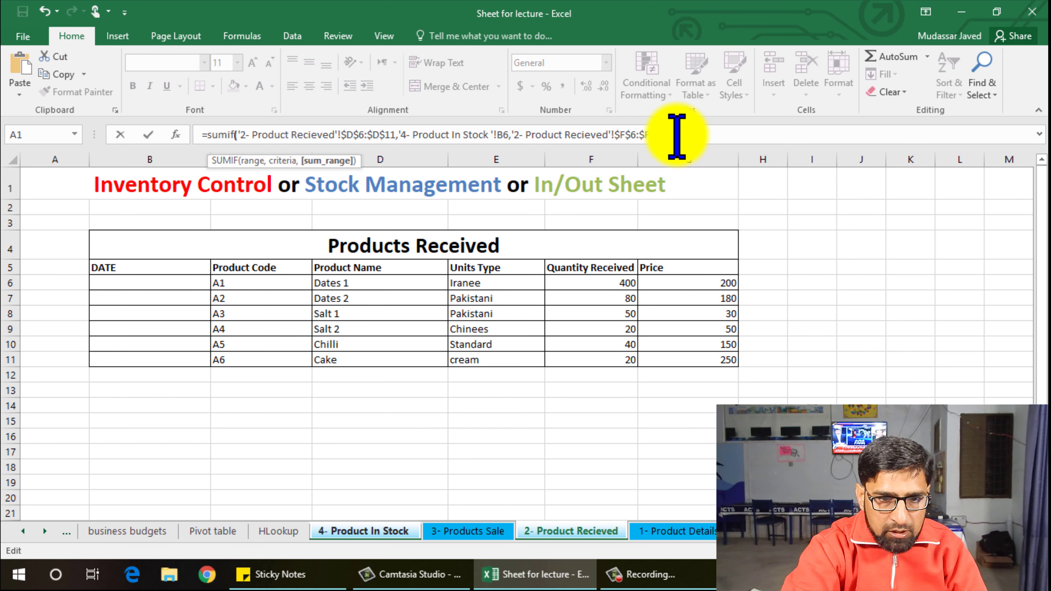
{"action": "type", "text": ")"}
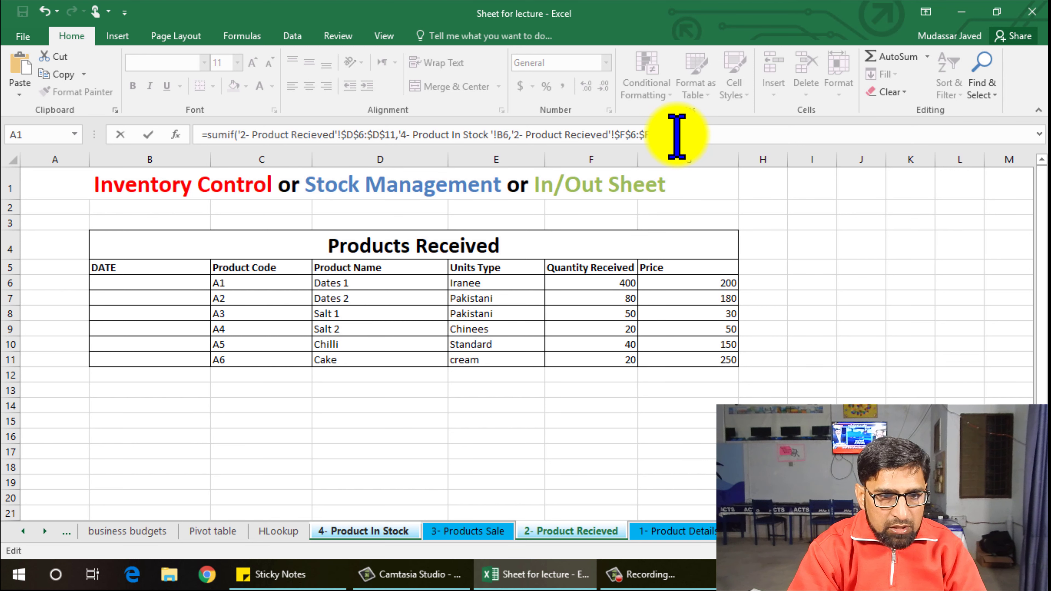
{"action": "key", "text": "Return"}
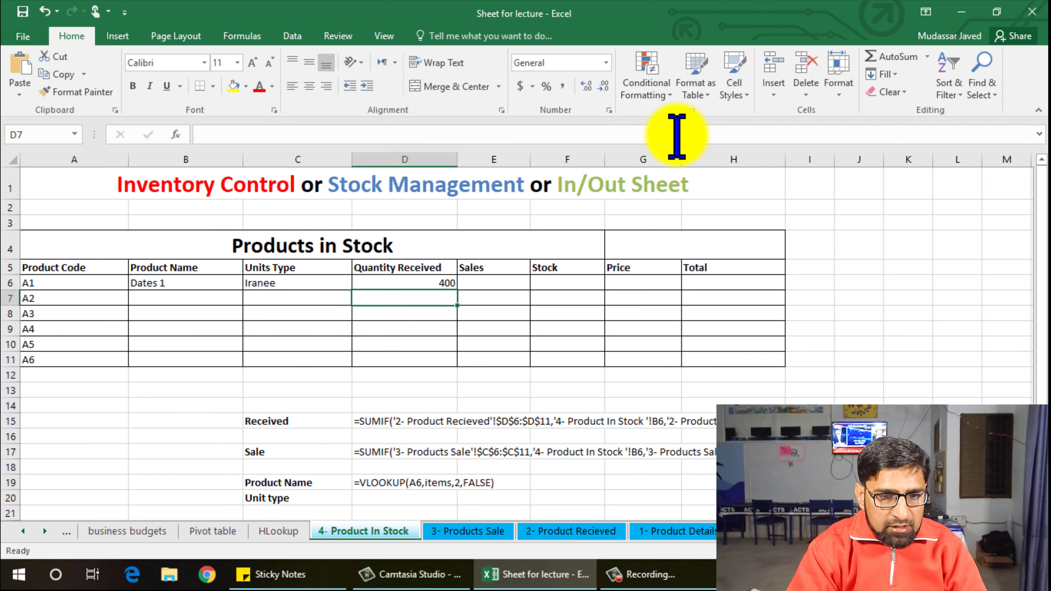
- Set Dates 1's quantity received in F6 of the 2- Product Recieved sheet to 6000 and check D6 on the 4- Product In Stock sheet
{"action": "left_click", "coordinate": [410, 285]}
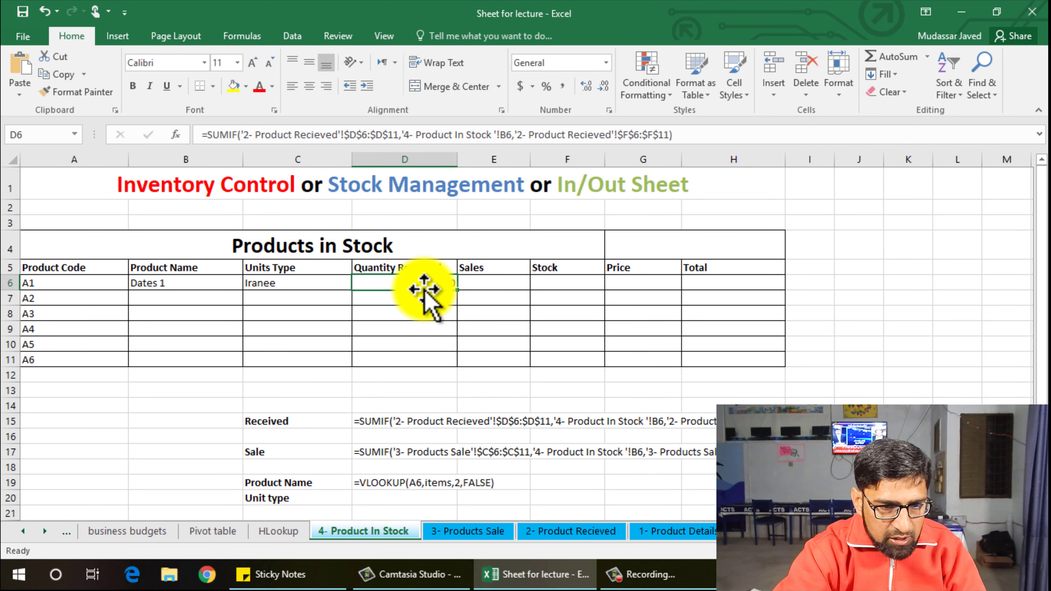
{"action": "left_click", "coordinate": [580, 533]}
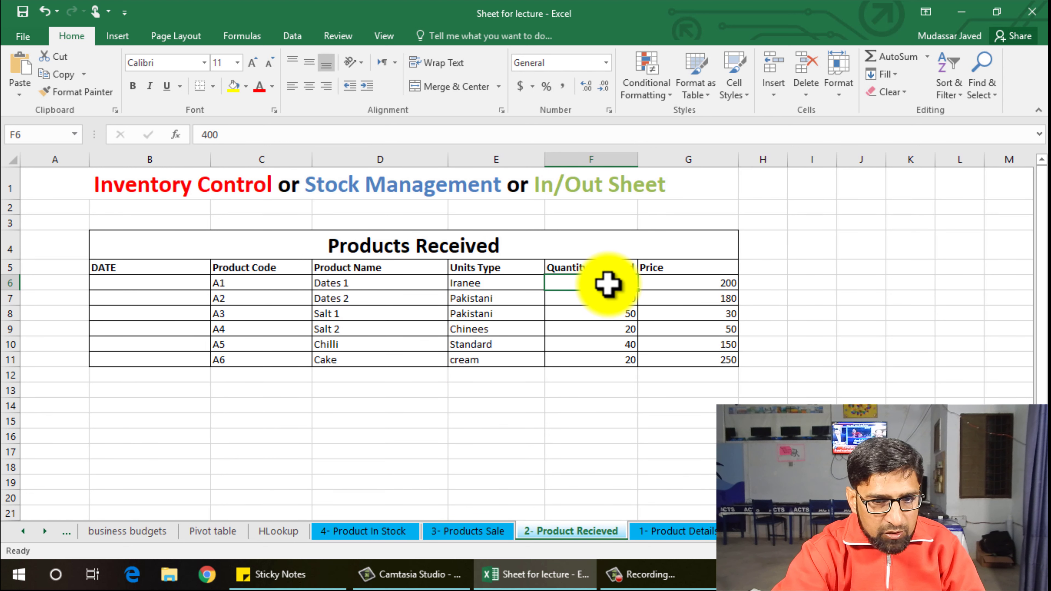
{"action": "type", "text": "600"}
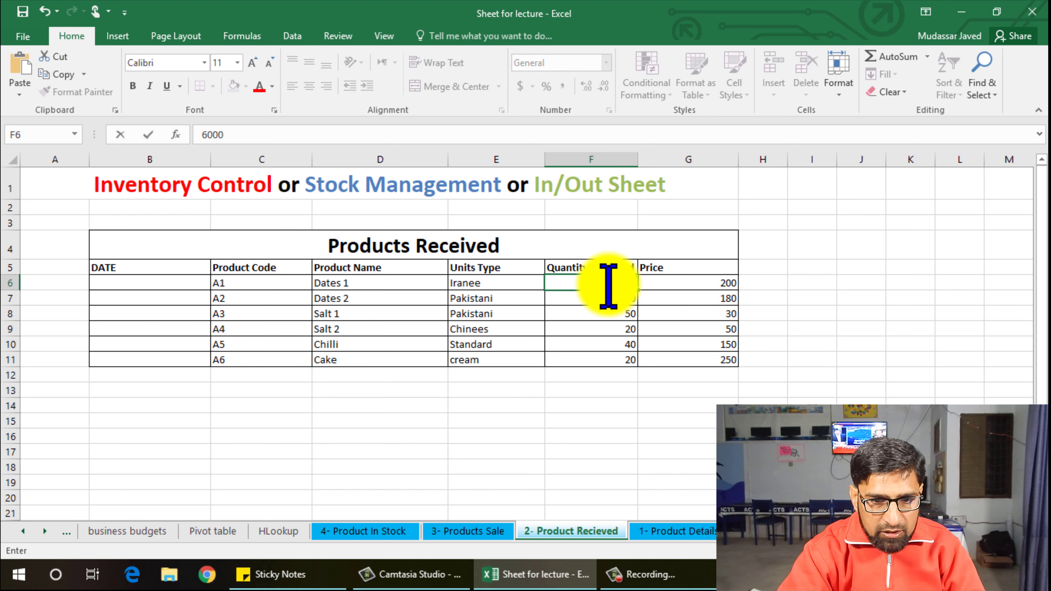
{"action": "type", "text": "0"}
{"action": "key", "text": "Return"}
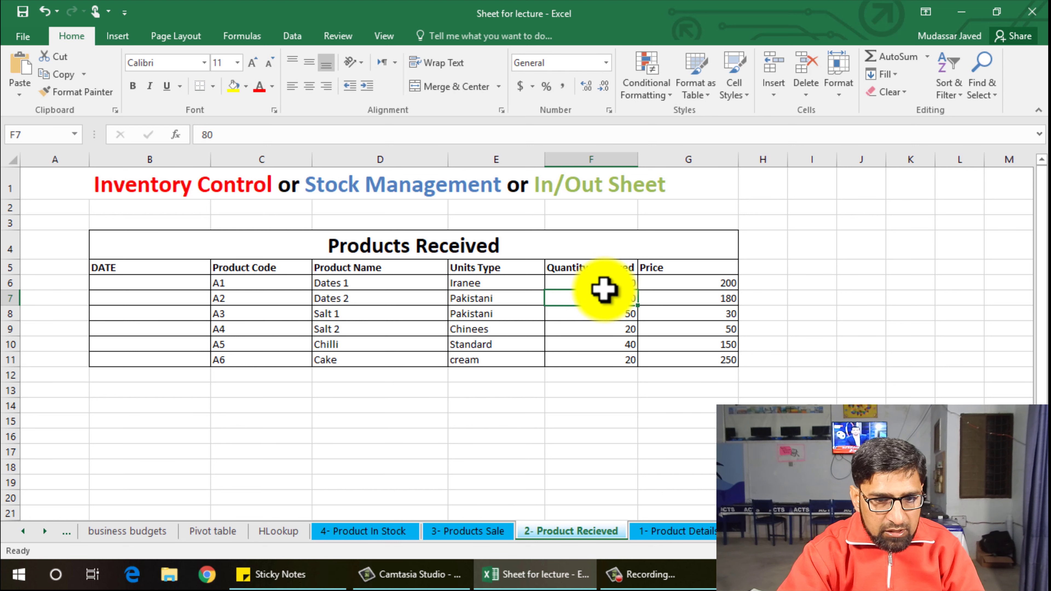
{"action": "left_click", "coordinate": [364, 533]}
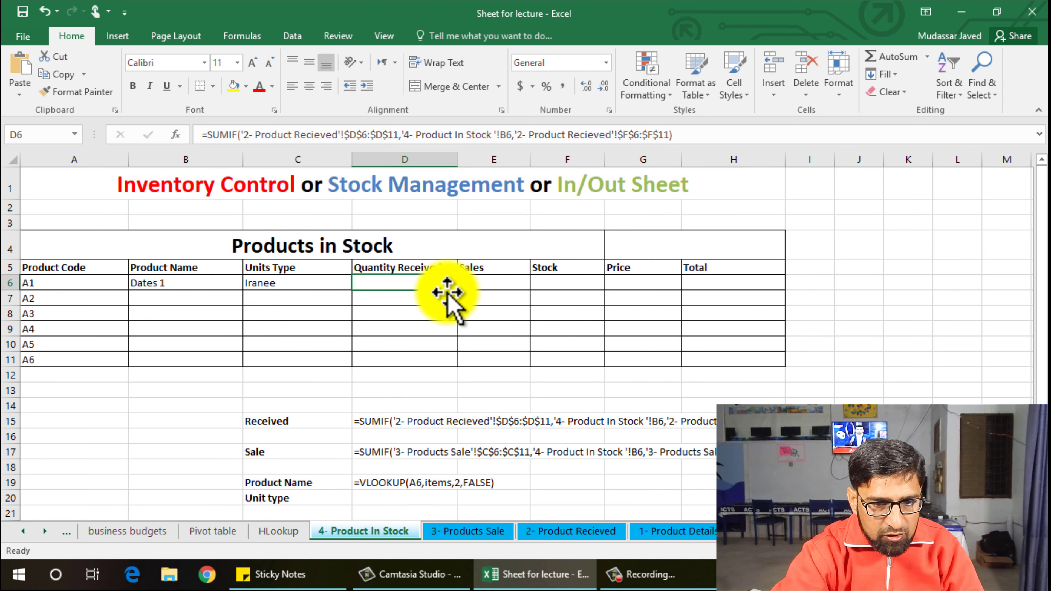
- Start a SUMIF formula in E6 with the absolute range '3- Products Sale'!$C$6:$C$11
{"action": "left_click", "coordinate": [505, 284]}
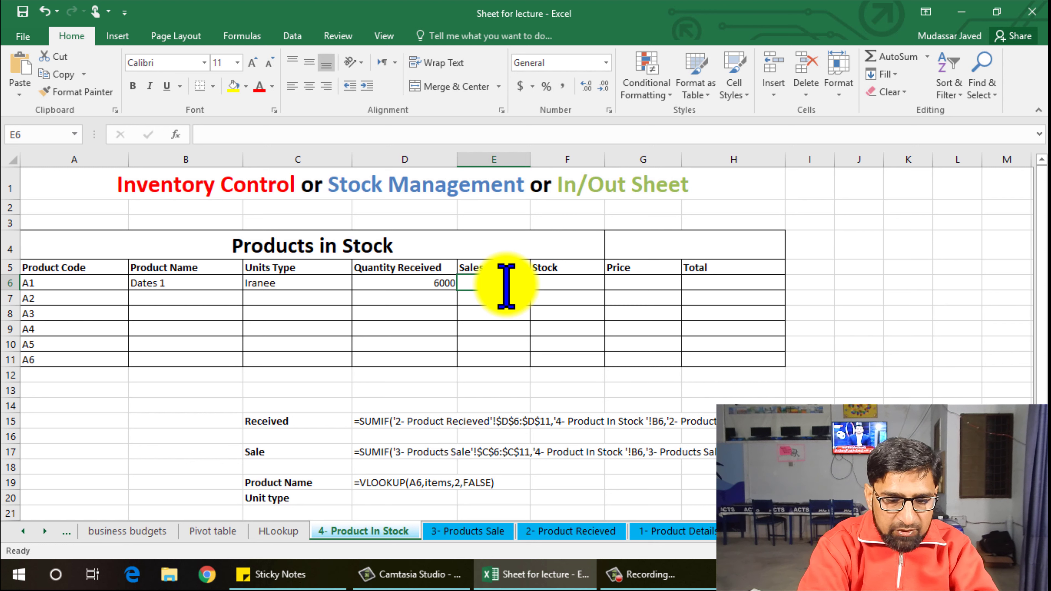
{"action": "type", "text": "=sumif"}
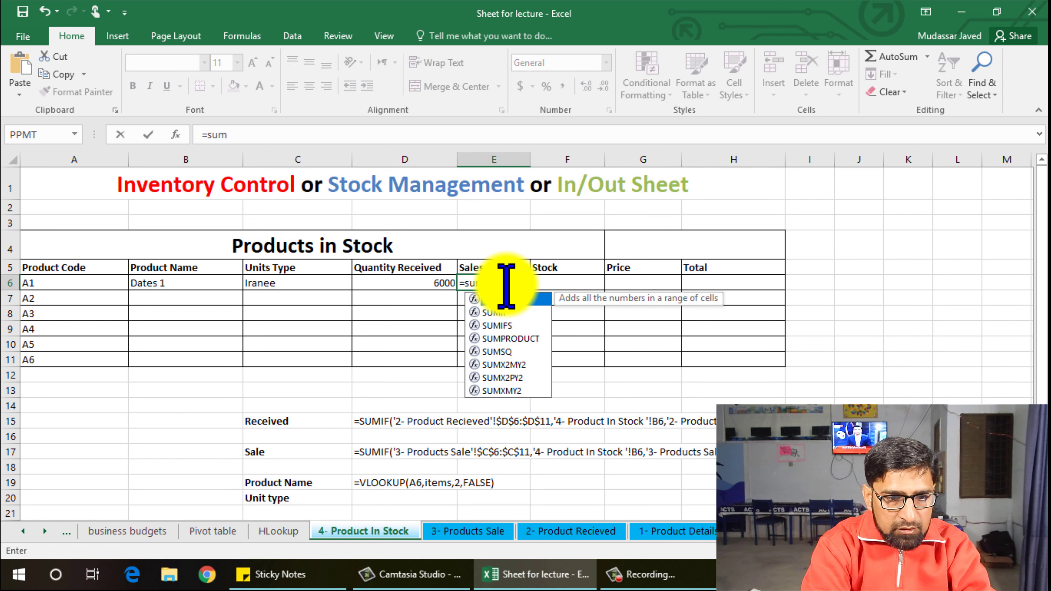
{"action": "double_click", "coordinate": [503, 301]}
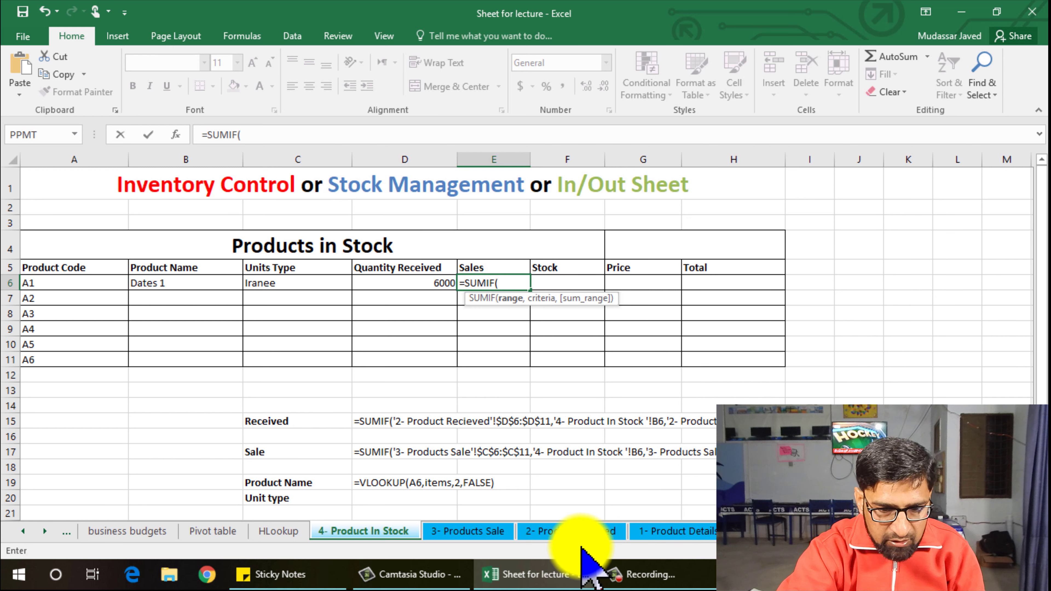
{"action": "left_click", "coordinate": [488, 534]}
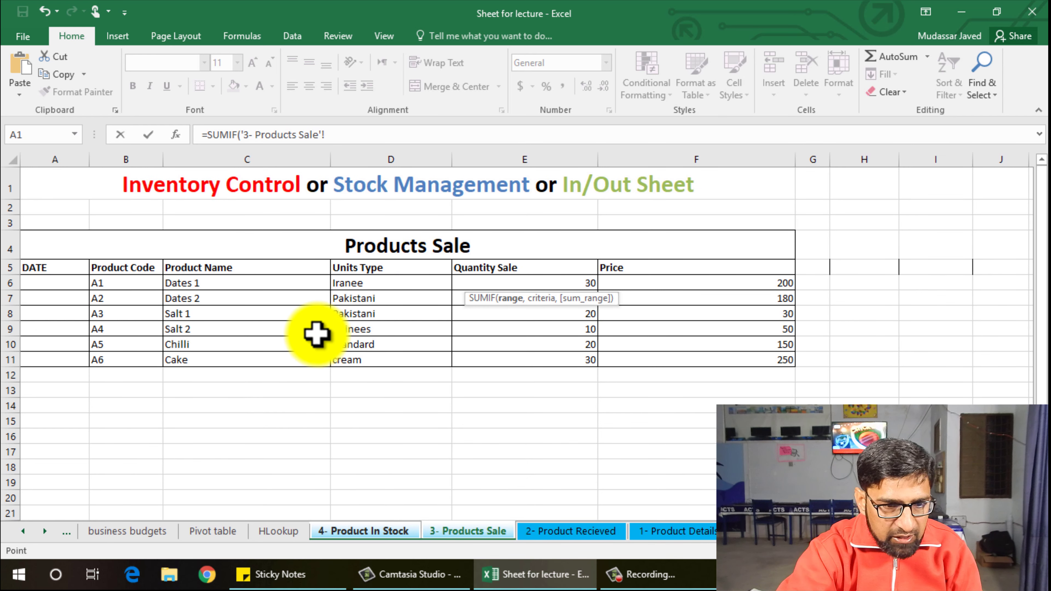
{"action": "left_click_drag", "start_coordinate": [221, 282], "coordinate": [211, 355]}
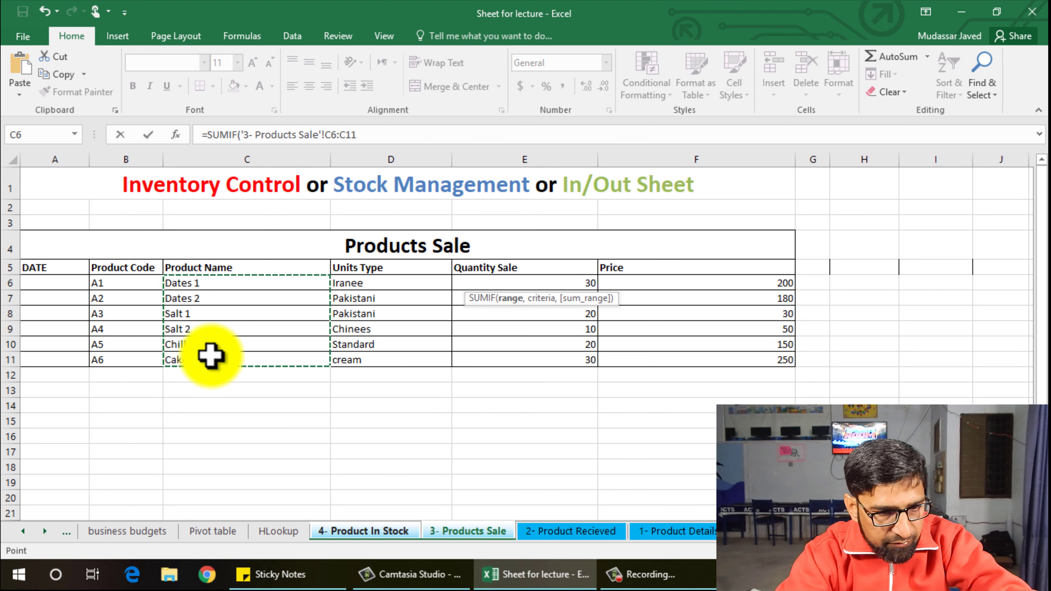
{"action": "key", "text": "F4"}
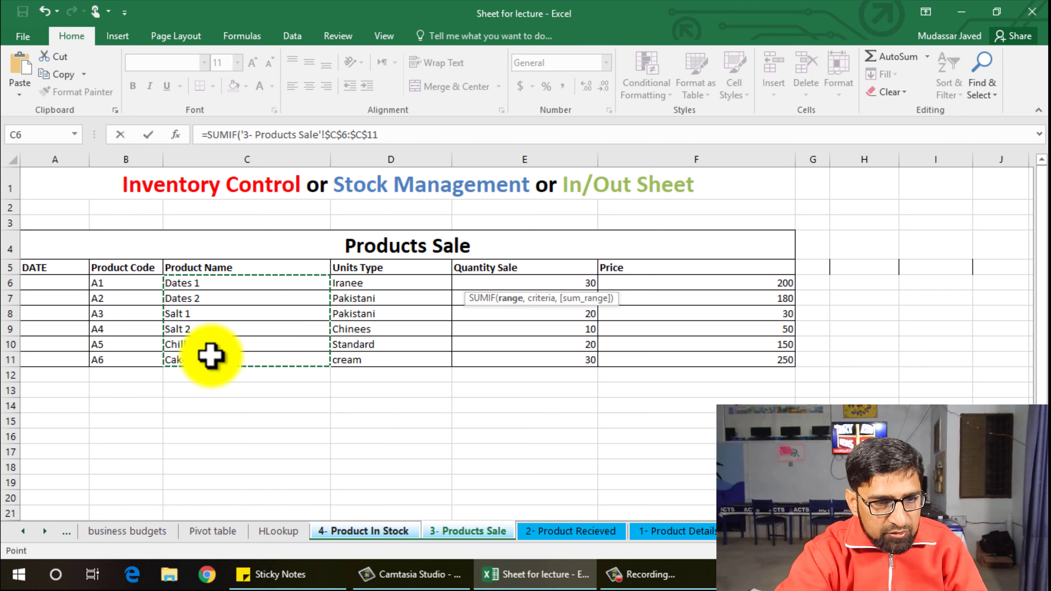
{"action": "left_click", "coordinate": [389, 134]}
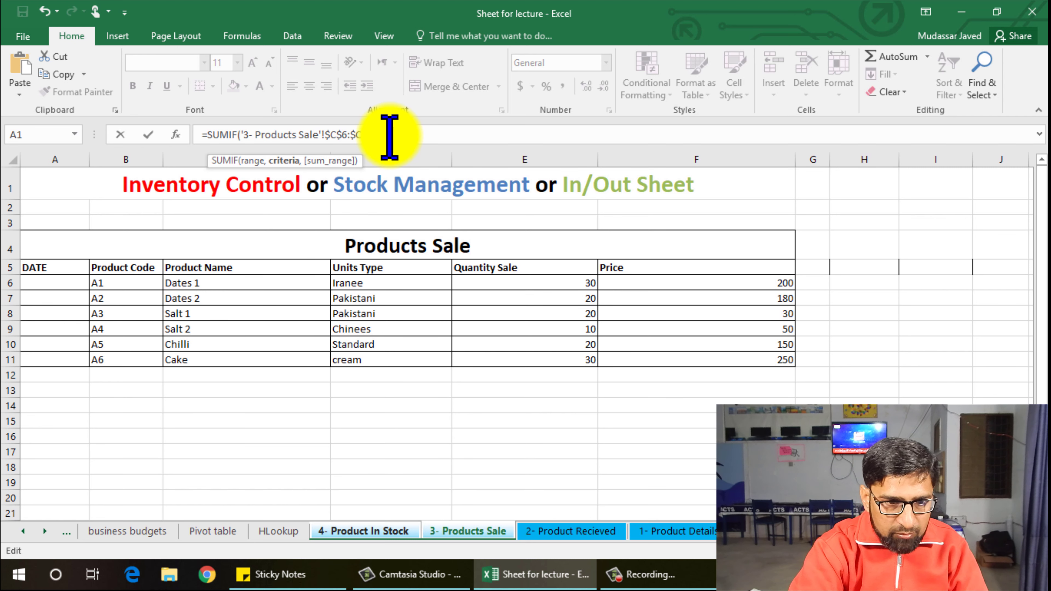
{"action": "type", "text": ","}
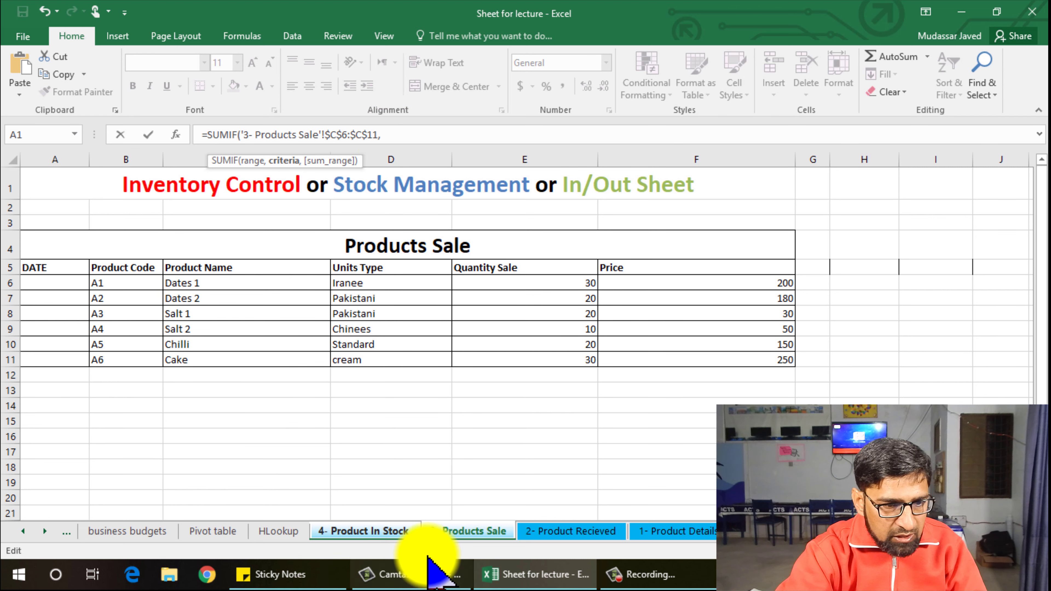
- Complete E6's SUMIF with '4- Product In Stock '!B6 as the criteria and '3- Products Sale'!$E$6:$E$11 as the absolute sum range
{"action": "left_click", "coordinate": [364, 531]}
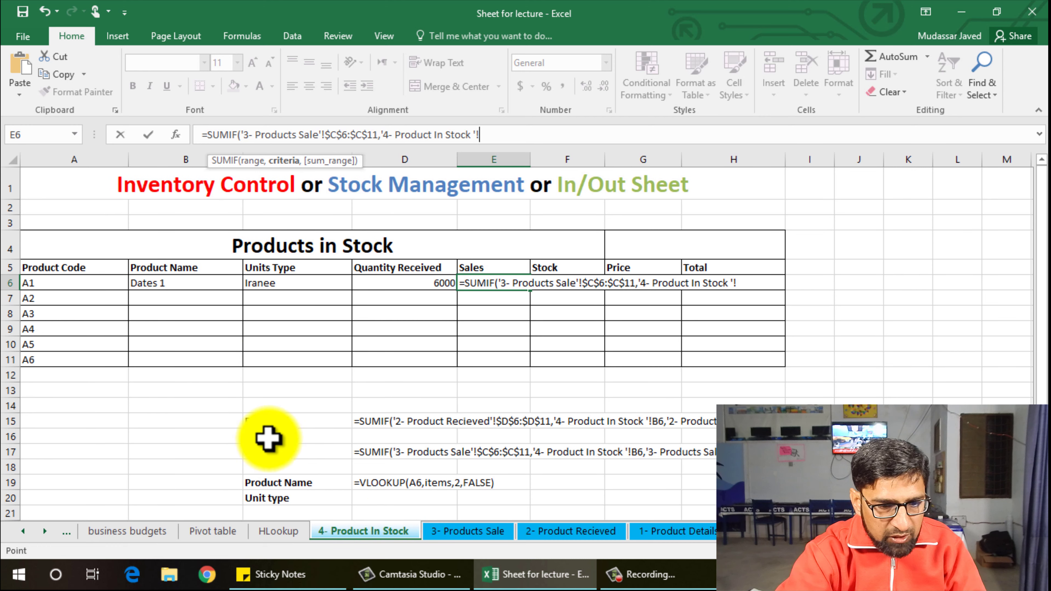
{"action": "left_click", "coordinate": [184, 284]}
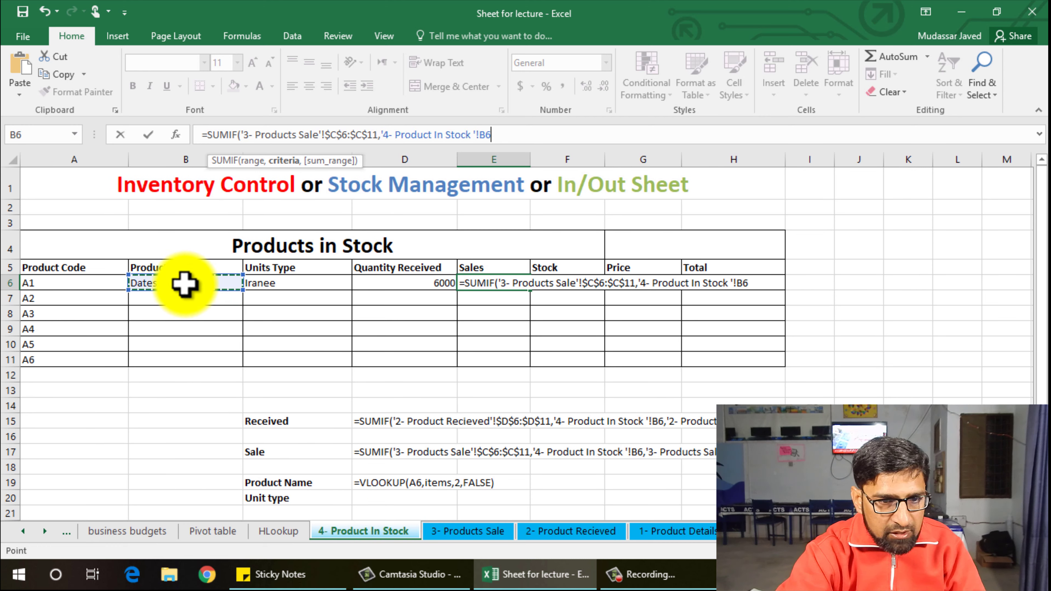
{"action": "type", "text": ","}
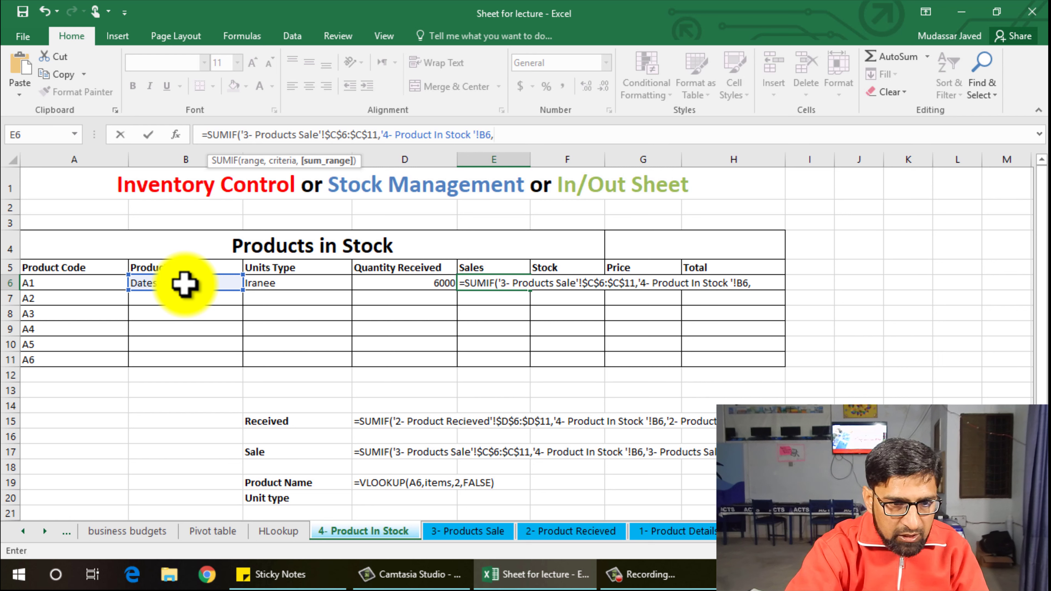
{"action": "left_click", "coordinate": [485, 534]}
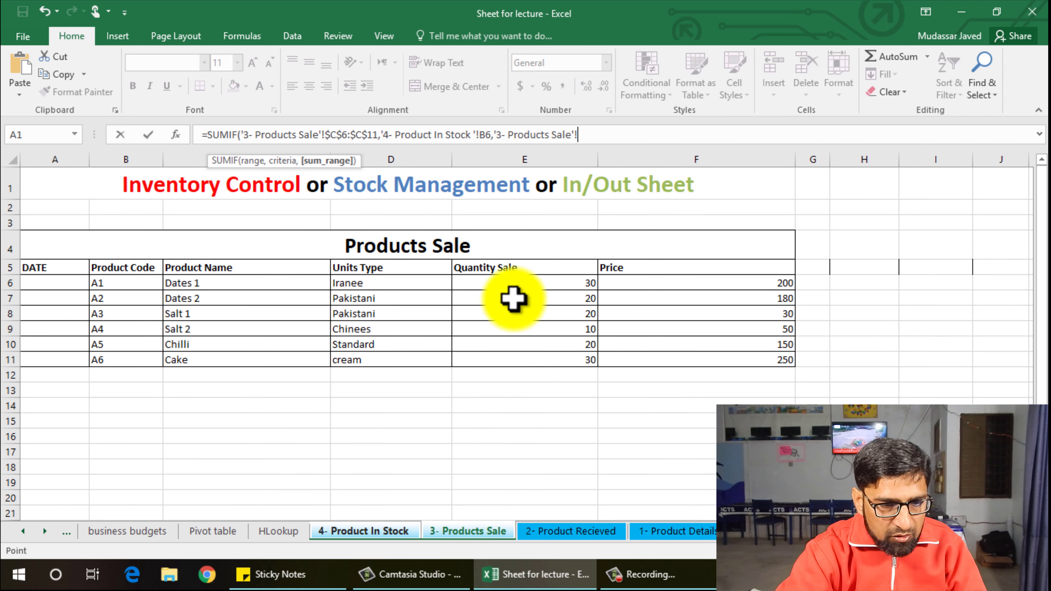
{"action": "left_click_drag", "start_coordinate": [537, 284], "coordinate": [534, 357]}
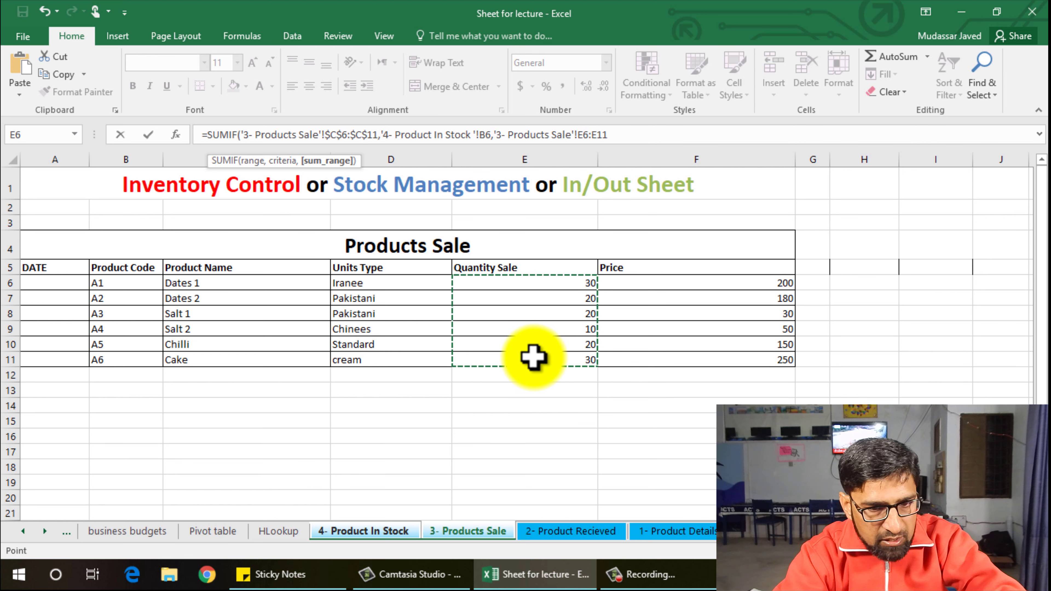
{"action": "type", "text": ")"}
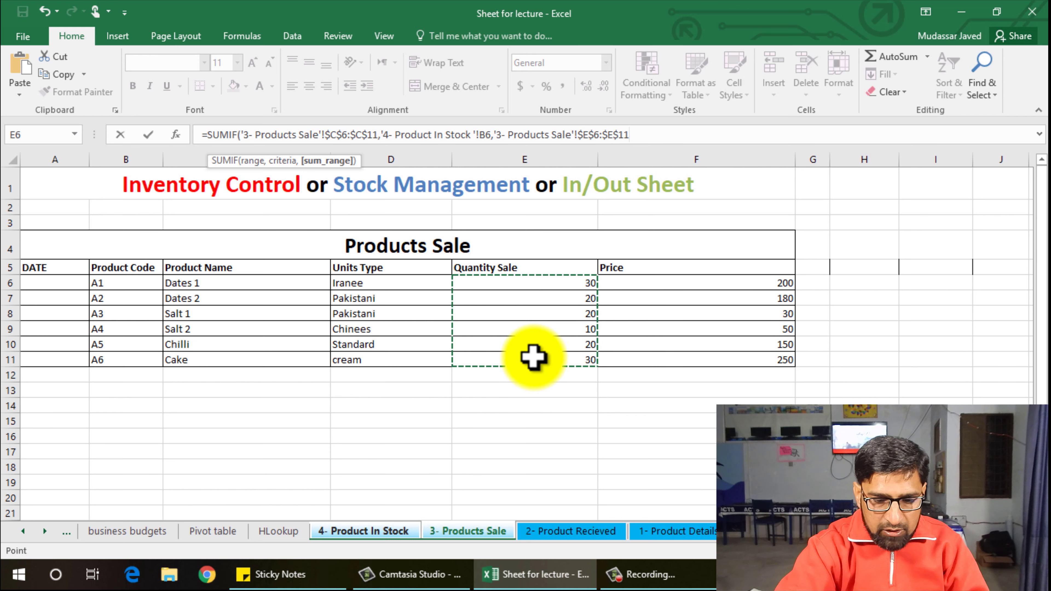
{"action": "key", "text": "Return"}
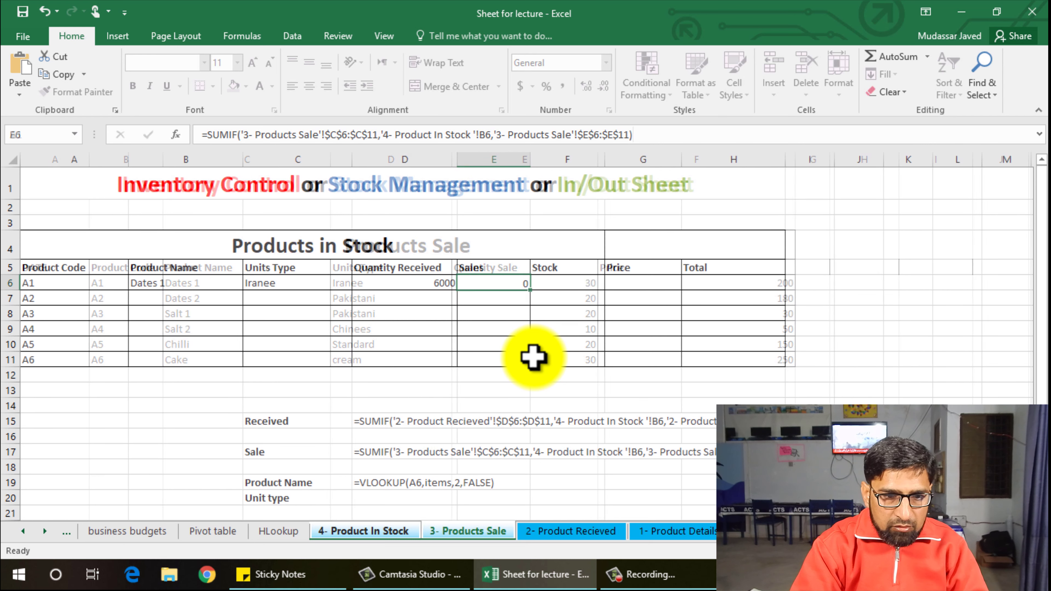
- Set Dates 1's quantity sale in E6 of the 3- Products Sale sheet to 40 and check E6 on the 4- Product In Stock sheet
{"action": "left_click", "coordinate": [501, 281]}
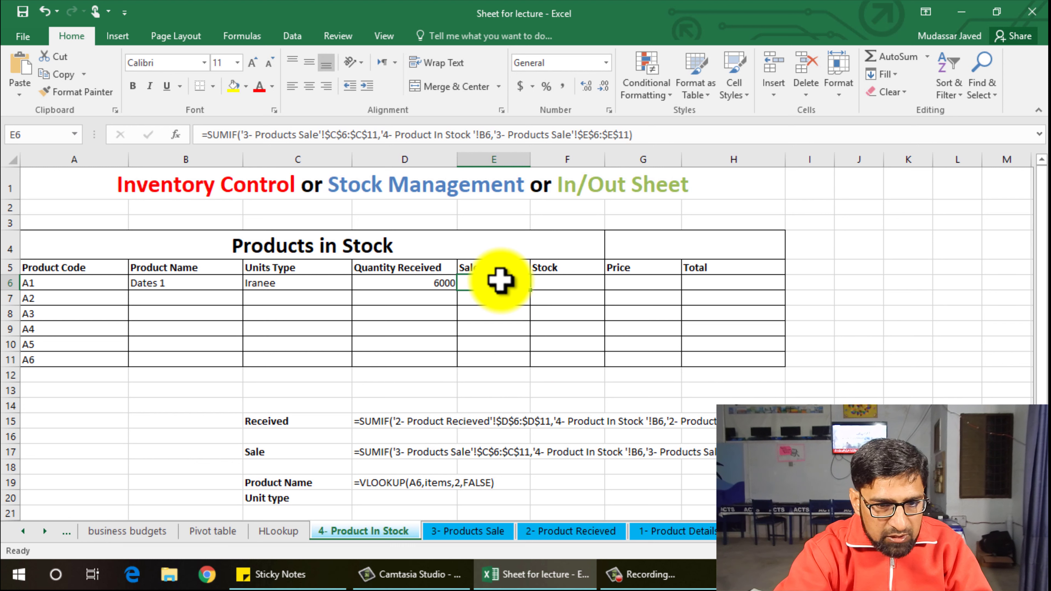
{"action": "left_click", "coordinate": [492, 533]}
{"action": "left_click", "coordinate": [537, 285]}
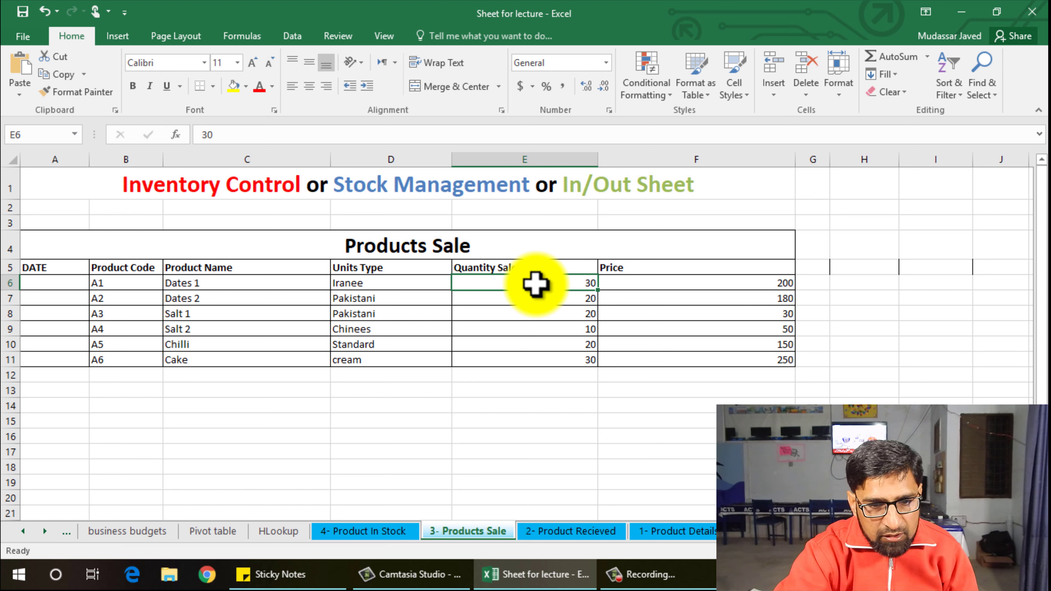
{"action": "type", "text": "40"}
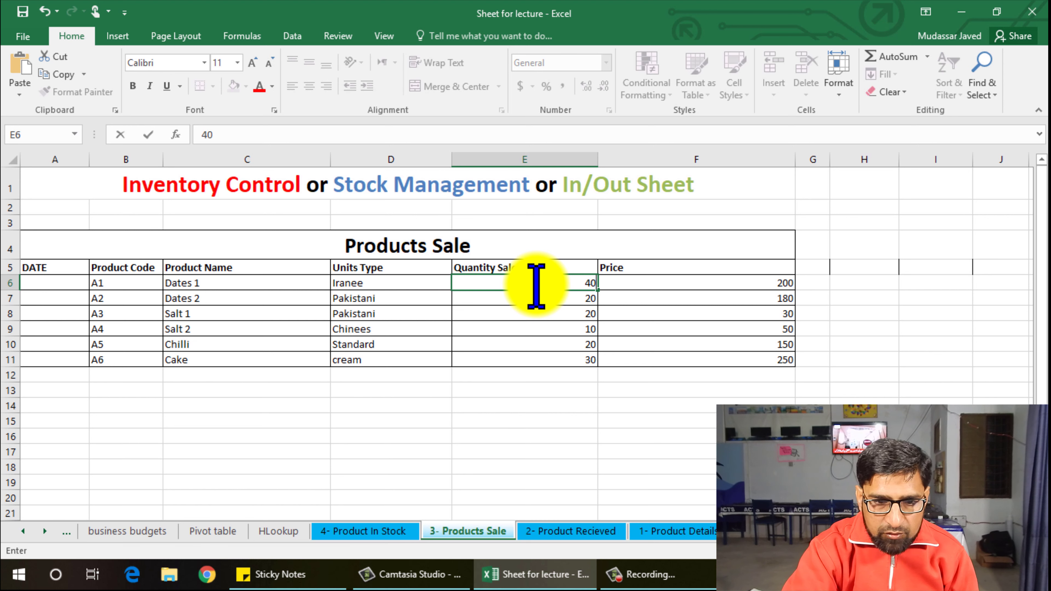
{"action": "key", "text": "Return"}
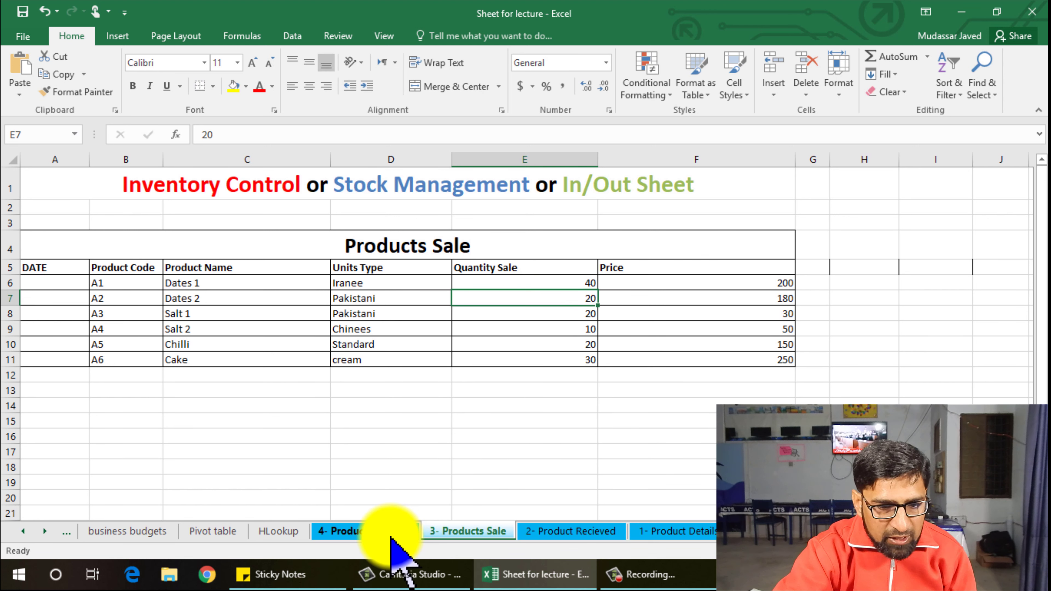
{"action": "left_click", "coordinate": [398, 533]}
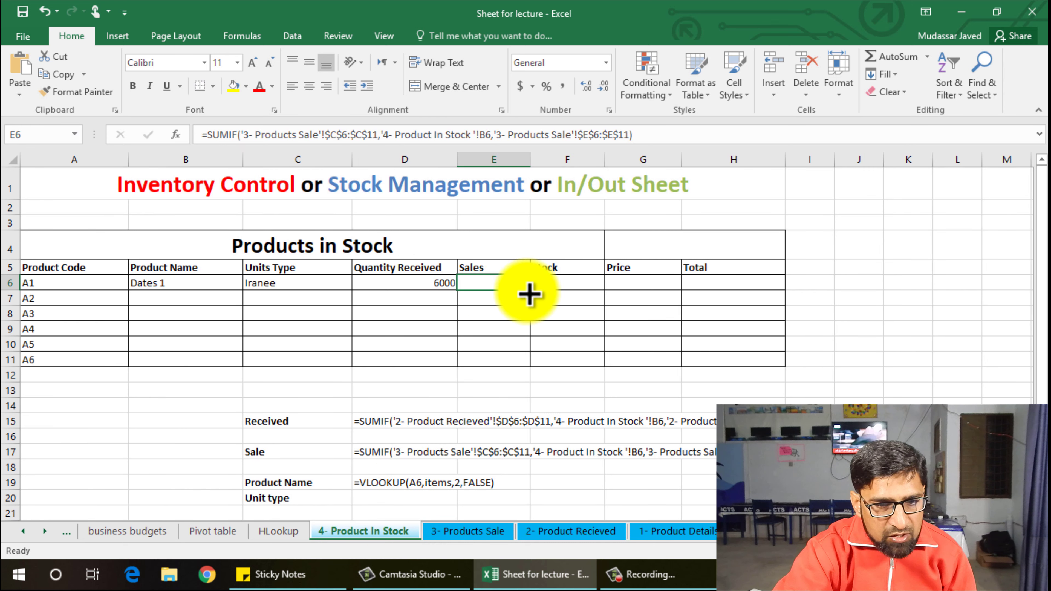
- Calculate the stock in F6 as quantity received minus sales with the formula =D6-E6
{"action": "left_click", "coordinate": [558, 288]}
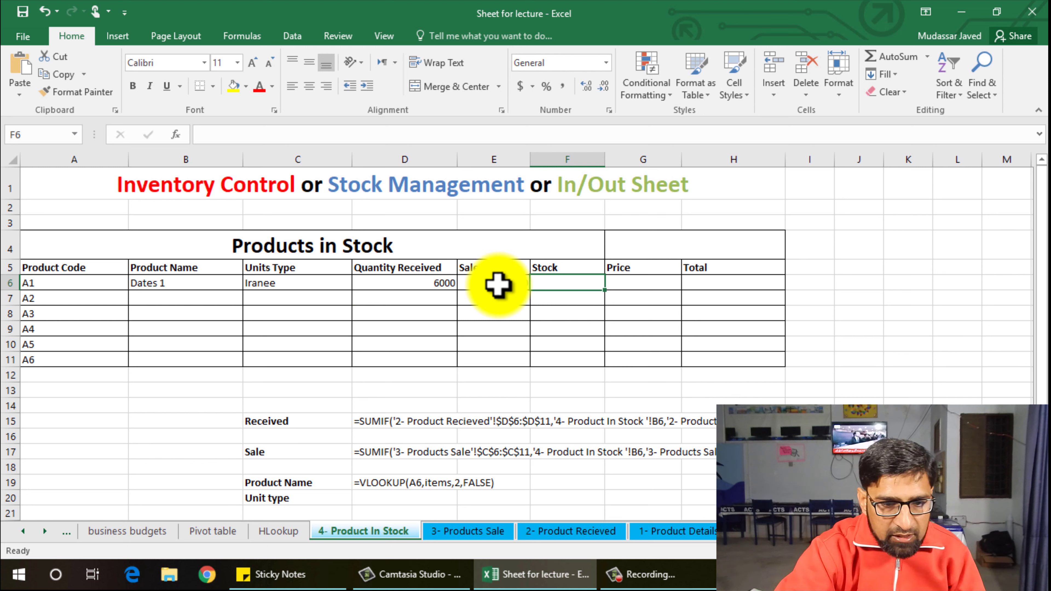
{"action": "type", "text": "="}
{"action": "left_click", "coordinate": [425, 282]}
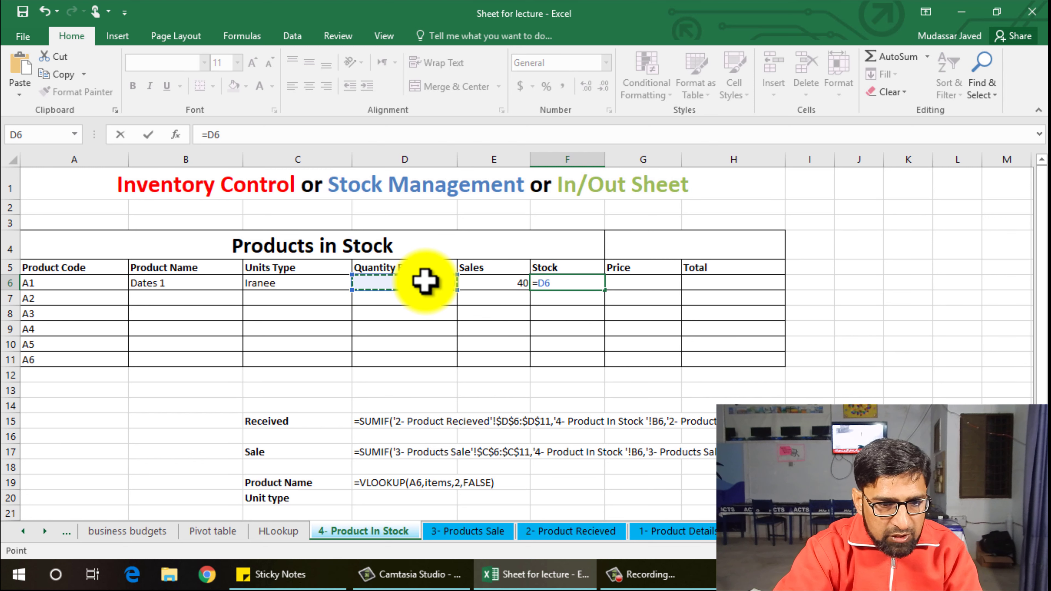
{"action": "left_click", "coordinate": [511, 289]}
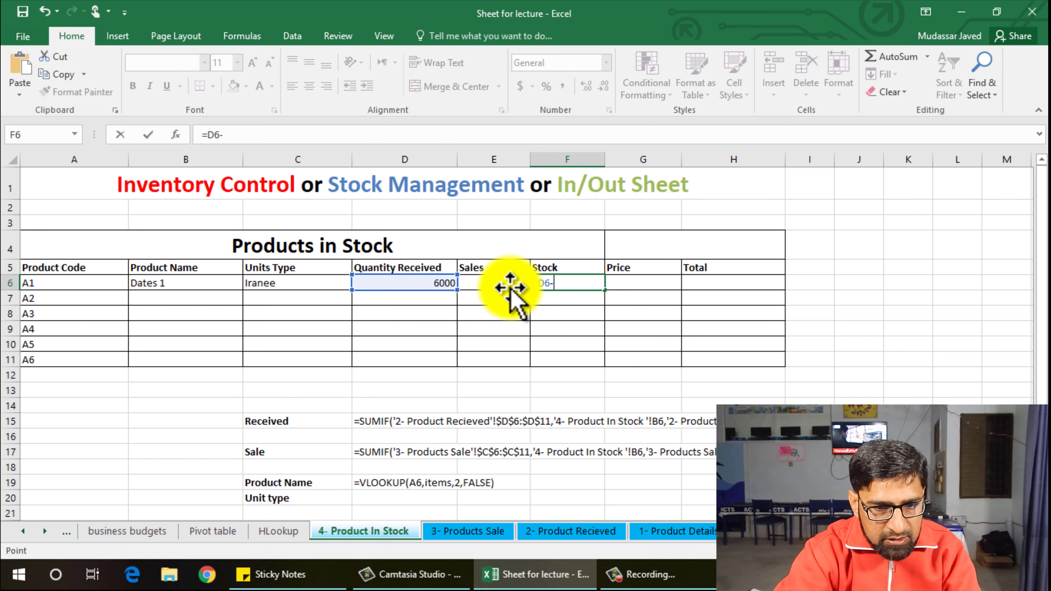
{"action": "key", "text": "Return"}
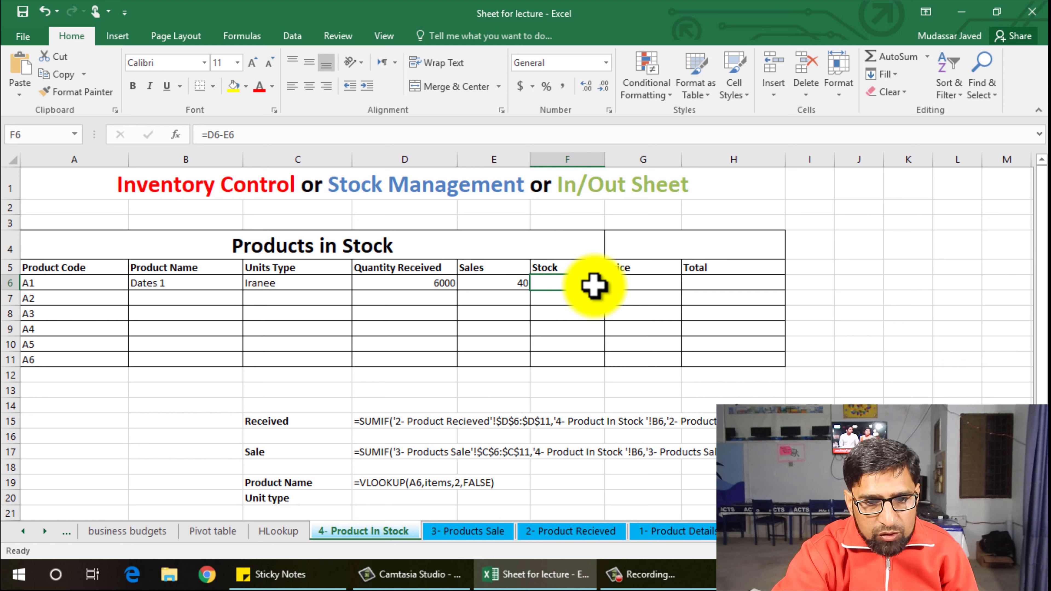
- Start a VLOOKUP formula in the Price cell G6 with A6 as the lookup value and items as the table array
{"action": "left_click", "coordinate": [644, 284]}
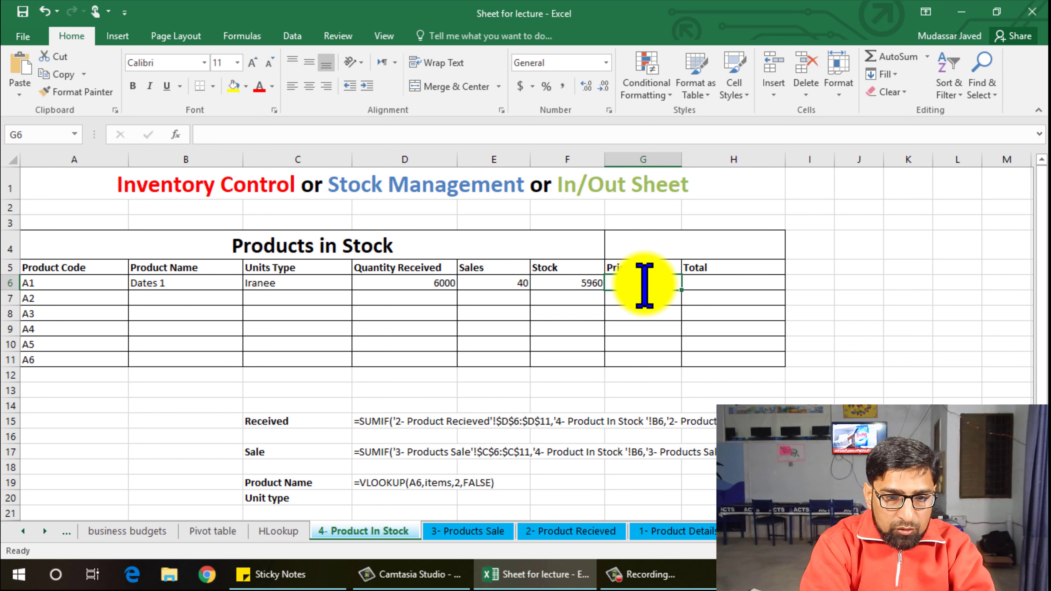
{"action": "type", "text": "=v"}
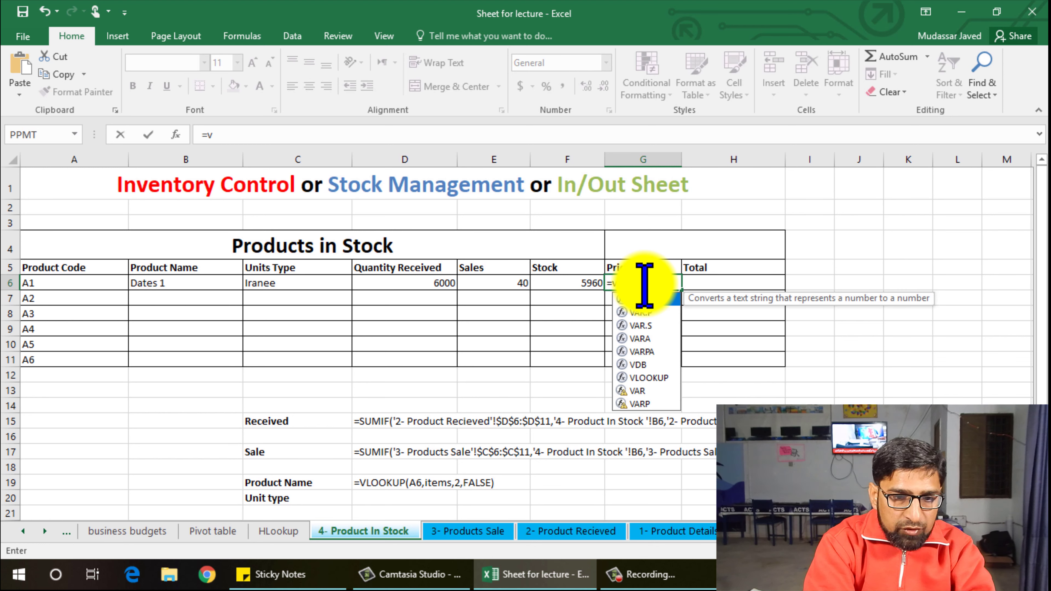
{"action": "type", "text": "look"}
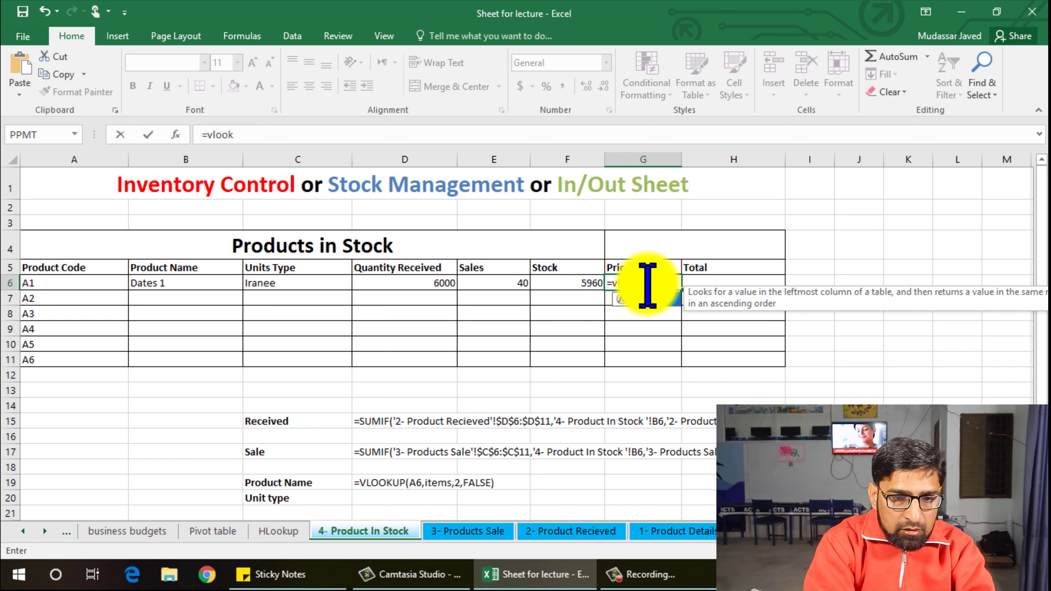
{"action": "double_click", "coordinate": [637, 299]}
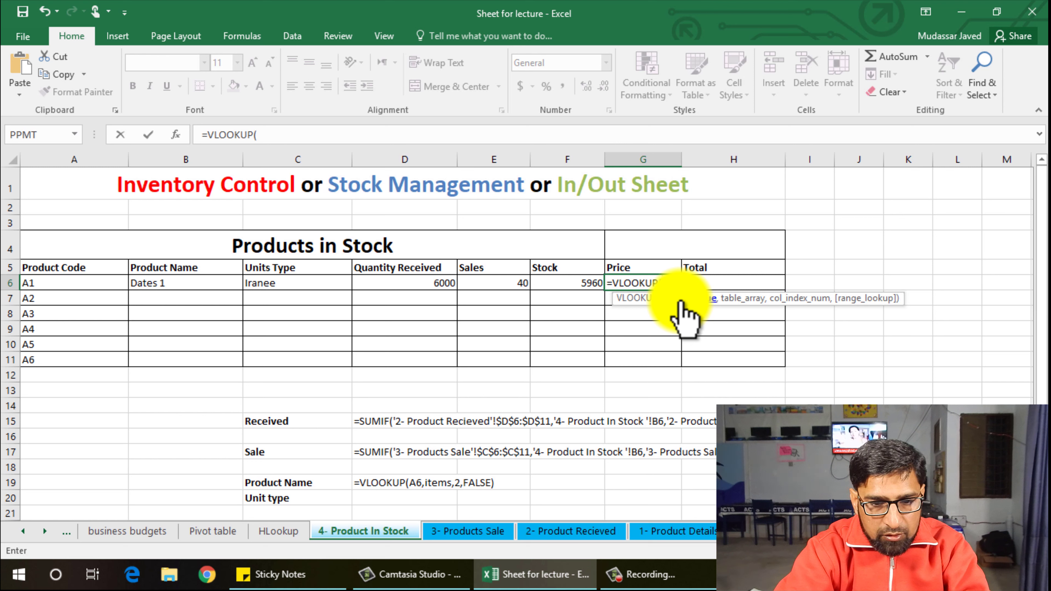
{"action": "left_click", "coordinate": [43, 285]}
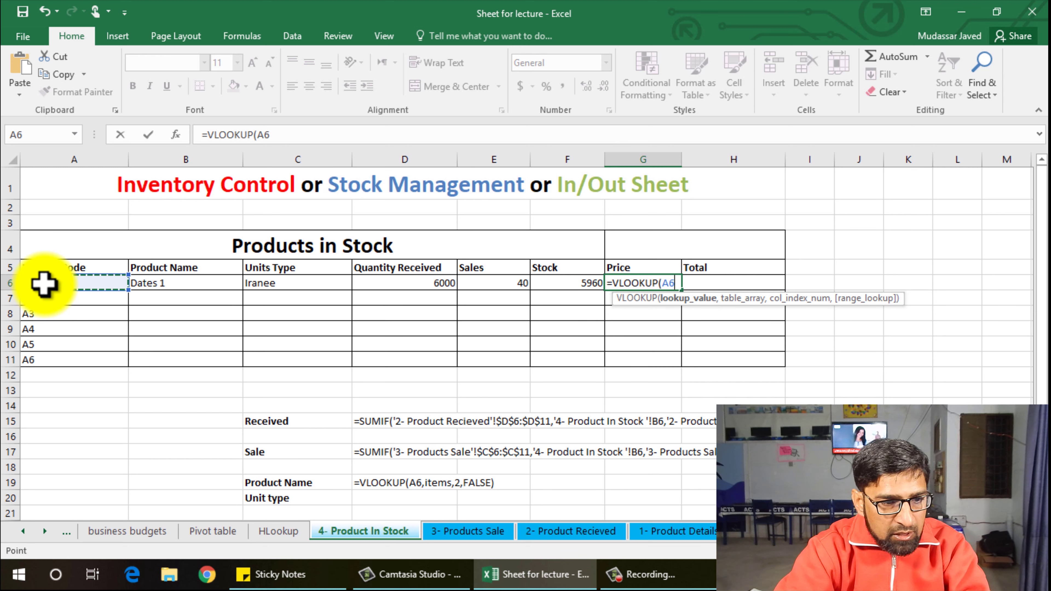
{"action": "type", "text": ","}
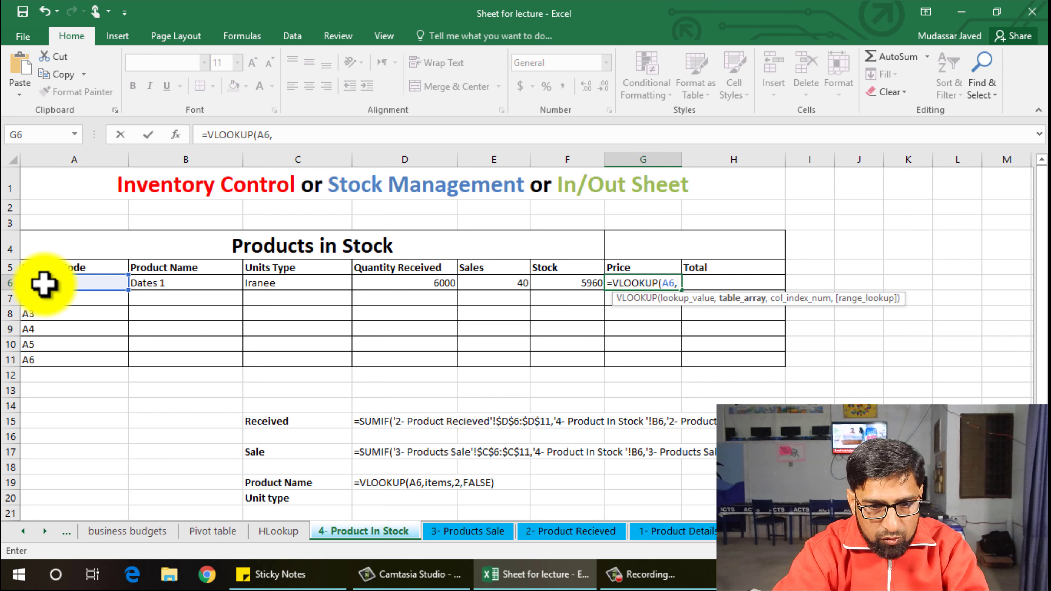
{"action": "type", "text": "items"}
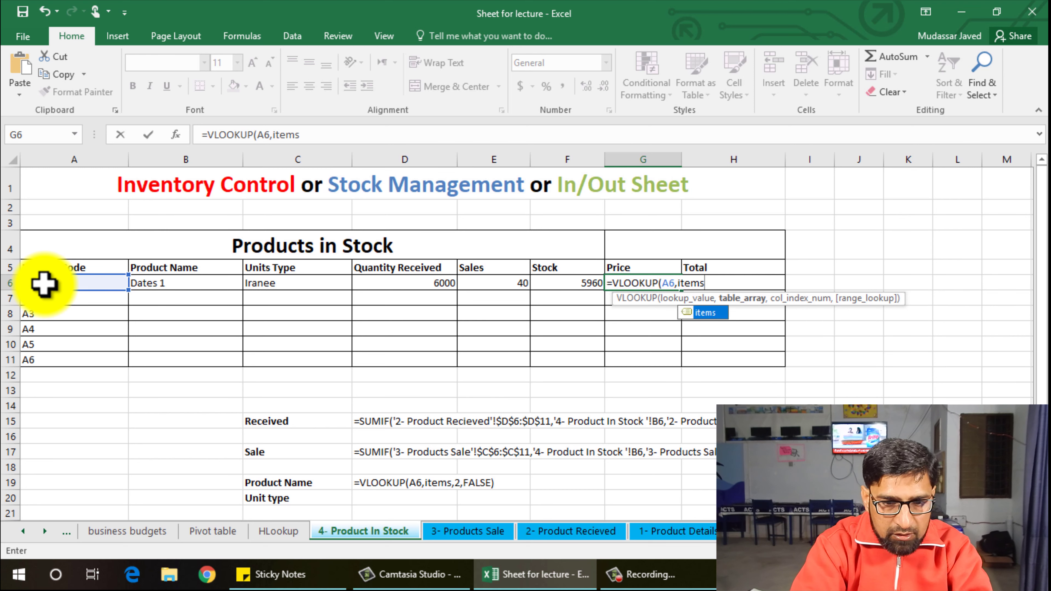
{"action": "type", "text": ","}
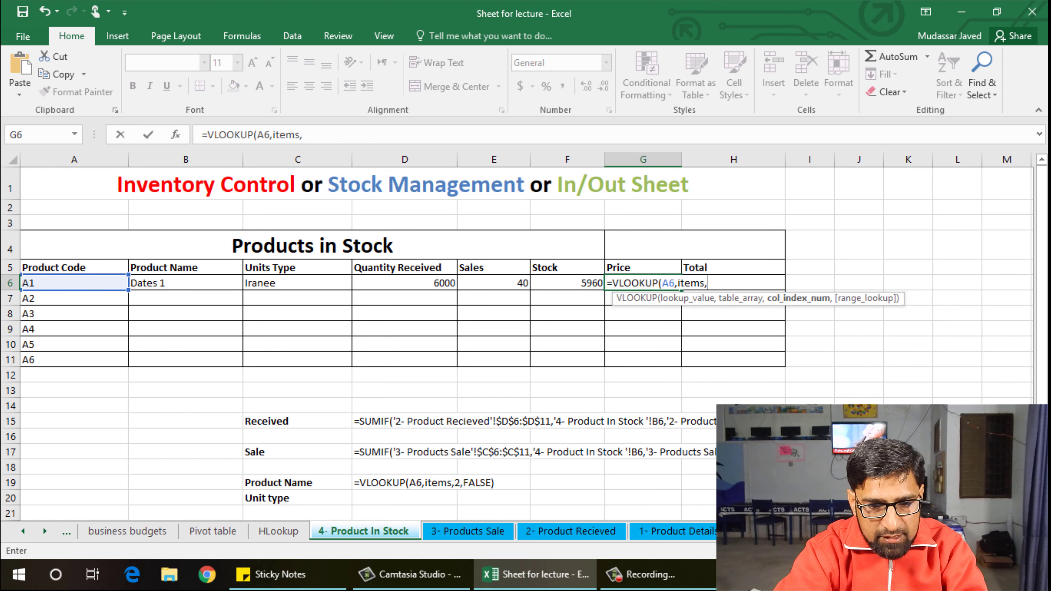
- Look up the Price column's position on the 1- Product Details sheet and remove the stray sheet reference from G6's formula
{"action": "left_click", "coordinate": [670, 532]}
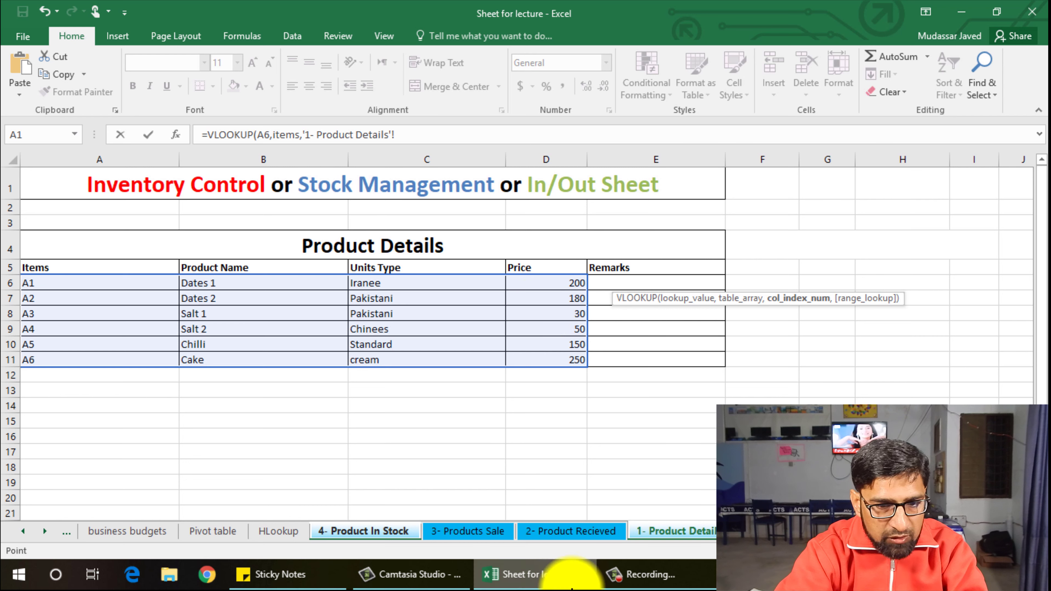
{"action": "left_click", "coordinate": [356, 532]}
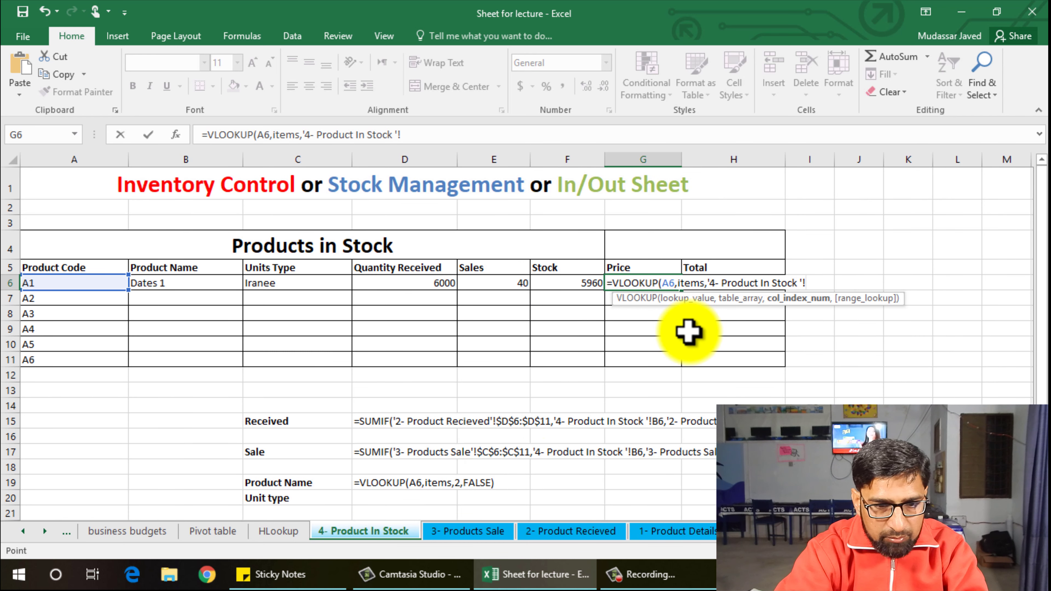
{"action": "key", "text": "BackSpace"}
{"action": "key", "text": "BackSpace"}
{"action": "key", "text": "BackSpace"}
{"action": "key", "text": "BackSpace"}
{"action": "key", "text": "BackSpace"}
{"action": "key", "text": "BackSpace"}
{"action": "key", "text": "BackSpace"}
{"action": "key", "text": "BackSpace"}
{"action": "key", "text": "BackSpace"}
{"action": "key", "text": "BackSpace"}
{"action": "key", "text": "BackSpace"}
{"action": "key", "text": "BackSpace"}
{"action": "key", "text": "BackSpace"}
{"action": "key", "text": "BackSpace"}
{"action": "key", "text": "BackSpace"}
{"action": "key", "text": "BackSpace"}
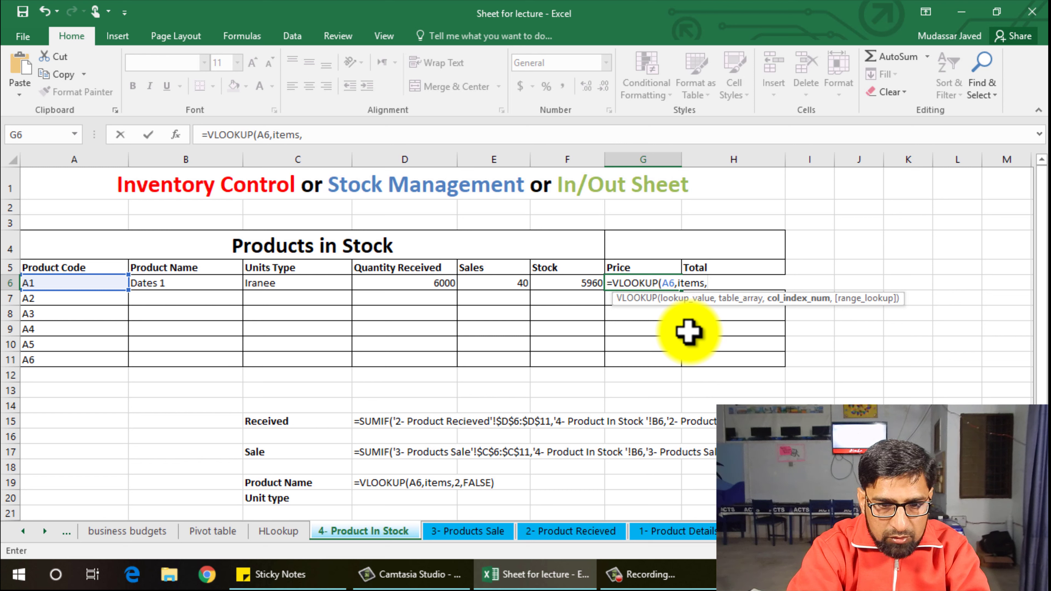
- Complete G6's VLOOKUP with column index 4 and FALSE for an exact match, and check the price against the 1- Product Details sheet
{"action": "type", "text": ",fasle"}
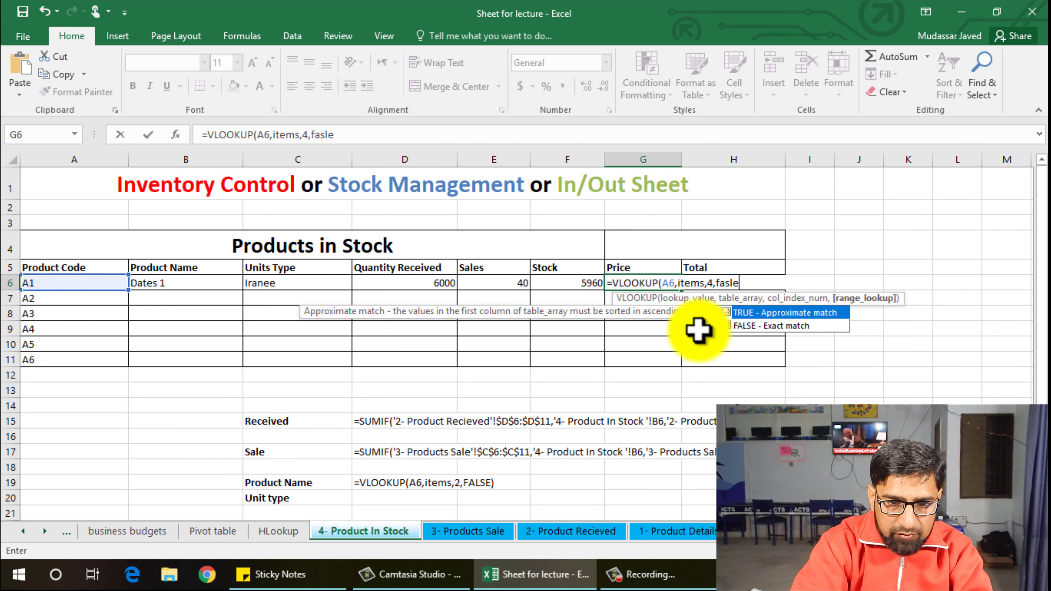
{"action": "double_click", "coordinate": [763, 325]}
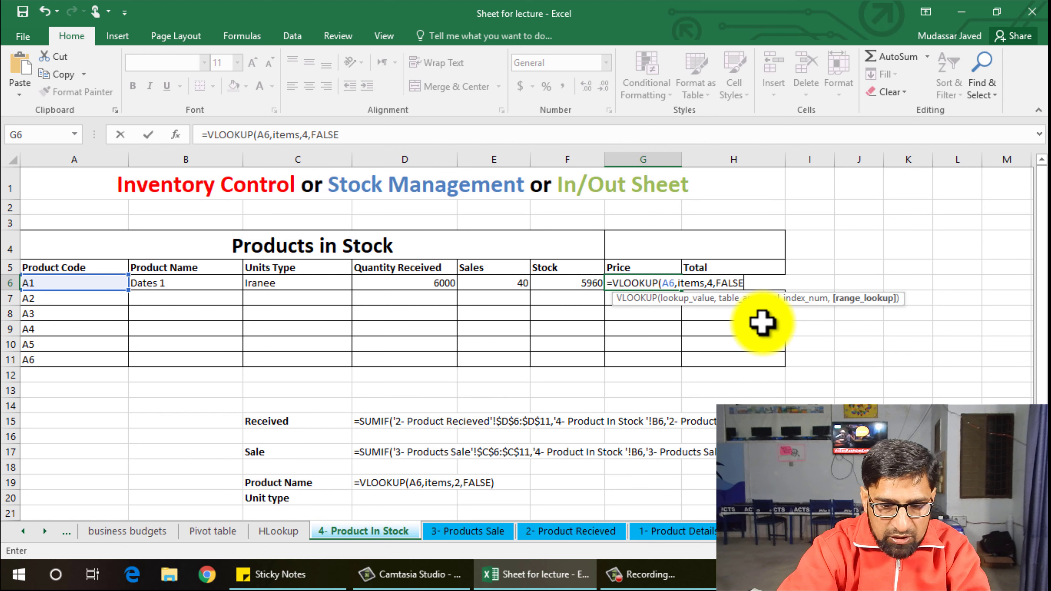
{"action": "key", "text": "Return"}
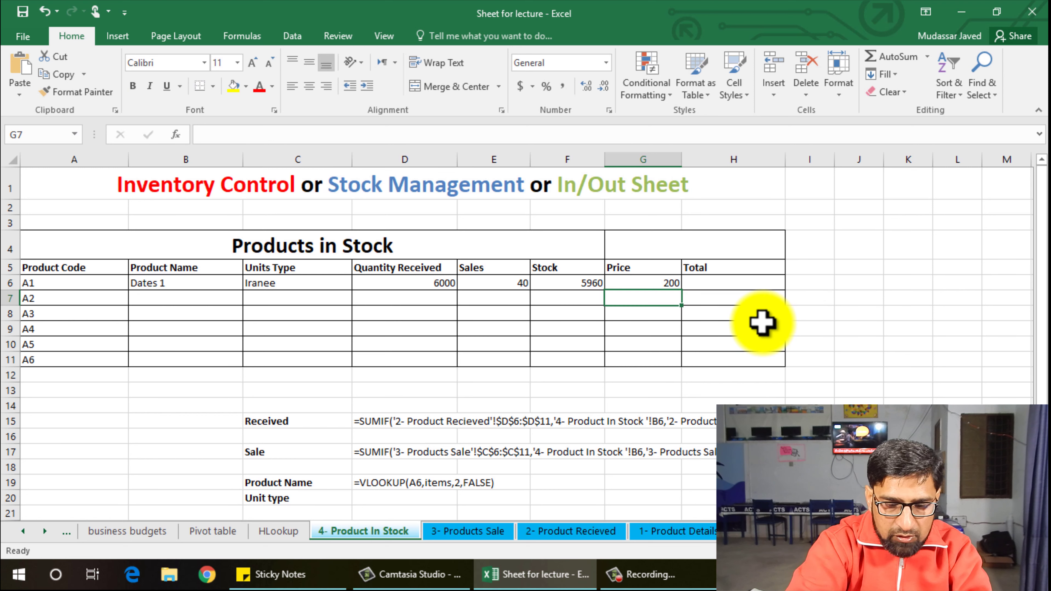
{"action": "left_click", "coordinate": [652, 285]}
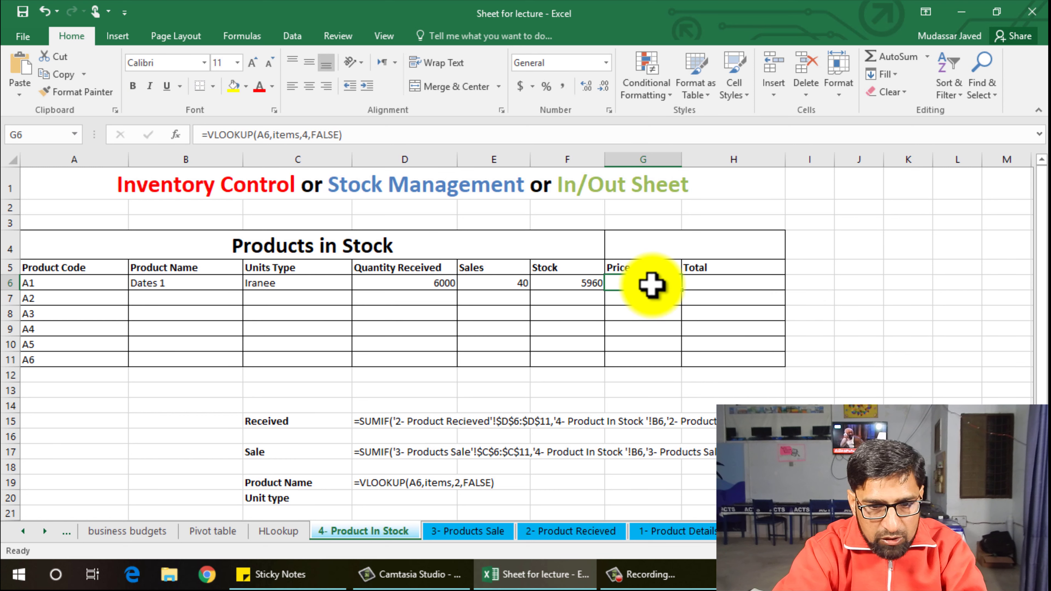
{"action": "left_click", "coordinate": [685, 533]}
{"action": "left_click", "coordinate": [361, 533]}
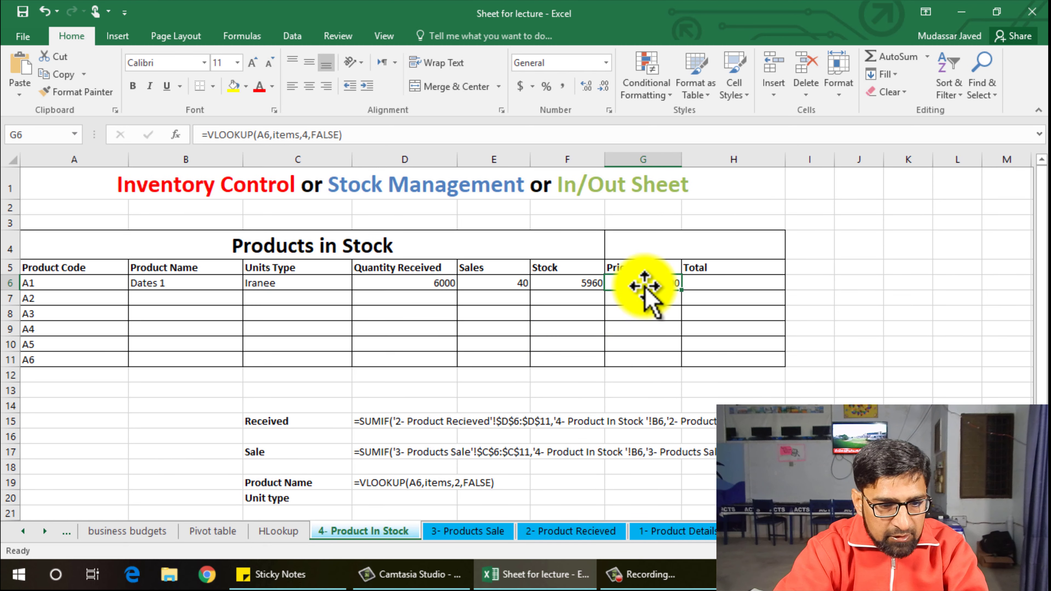
{"action": "left_click", "coordinate": [715, 283]}
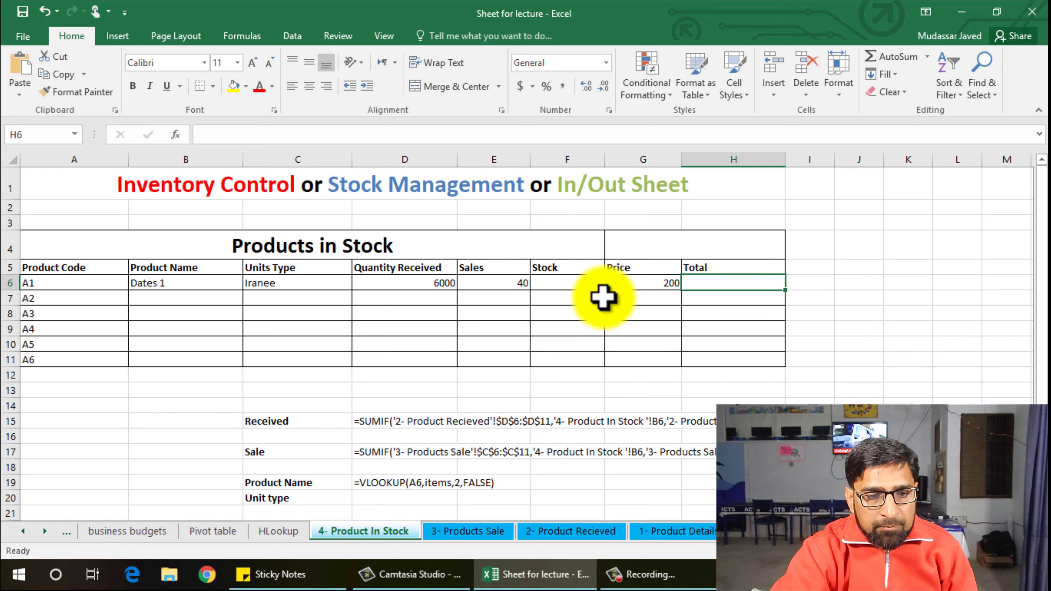
{"action": "left_click", "coordinate": [548, 286]}
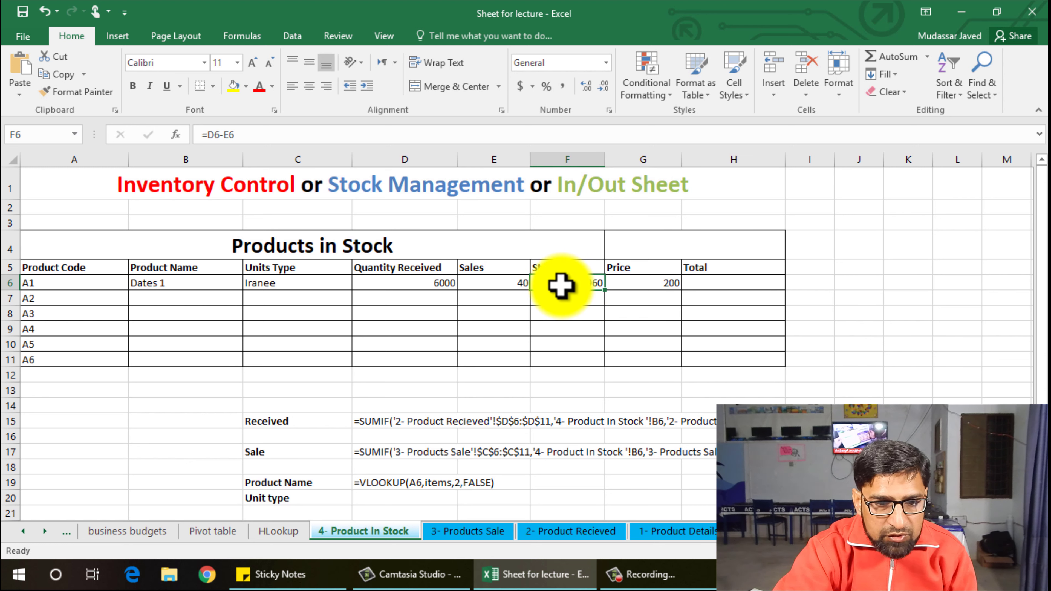
{"action": "left_click", "coordinate": [627, 284]}
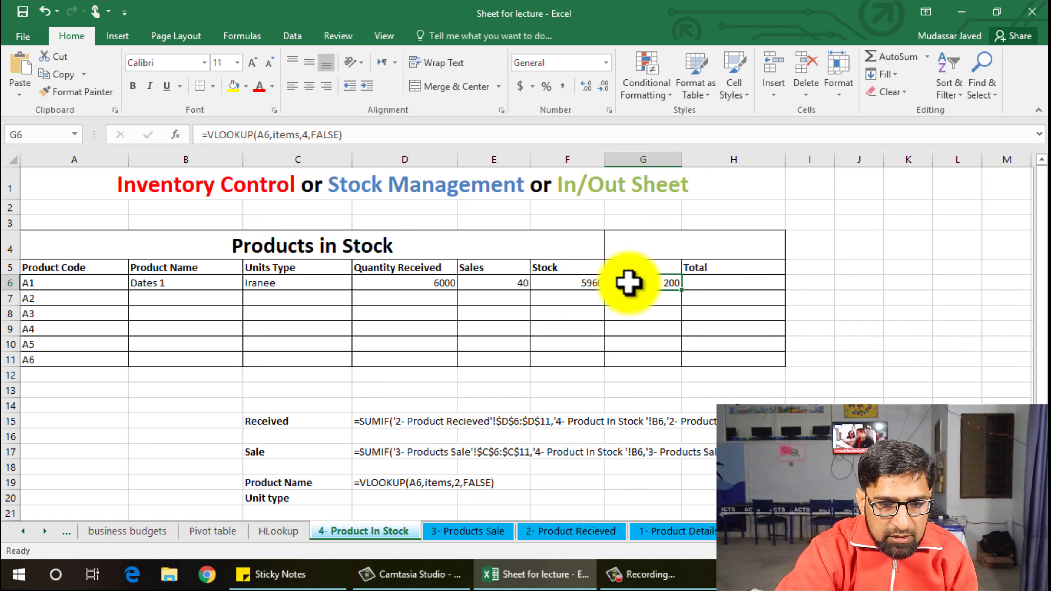
- Calculate the total in H6 as stock multiplied by price with the formula =F6*G6
{"action": "left_click", "coordinate": [726, 283]}
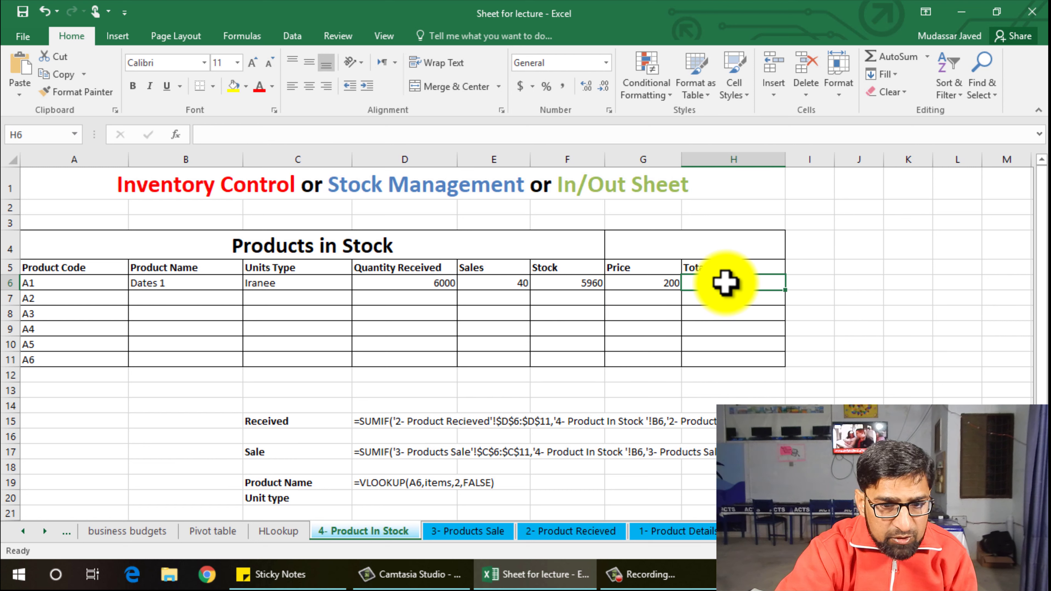
{"action": "type", "text": "="}
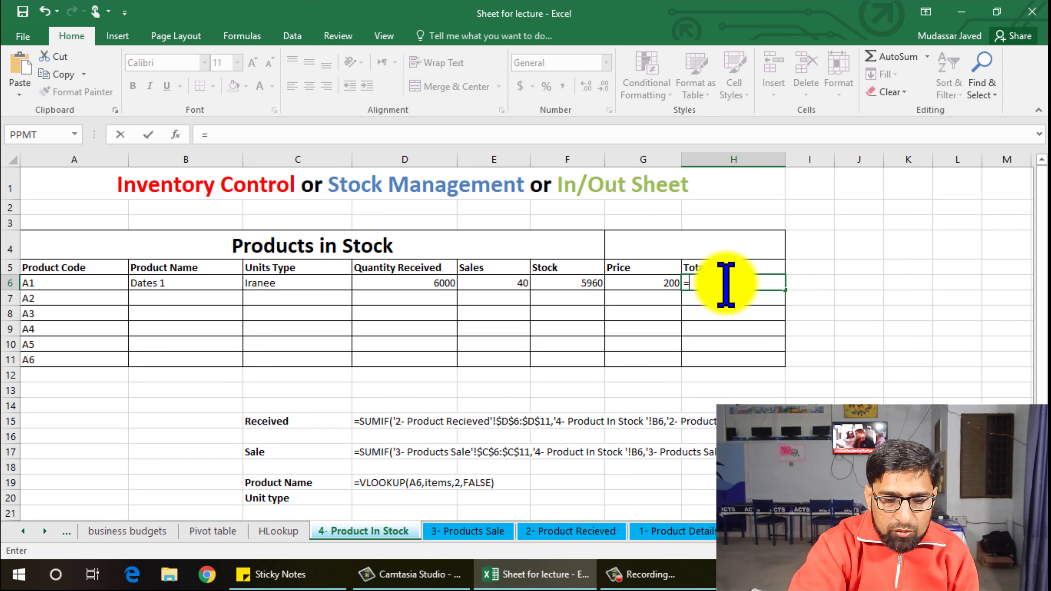
{"action": "left_click", "coordinate": [571, 284]}
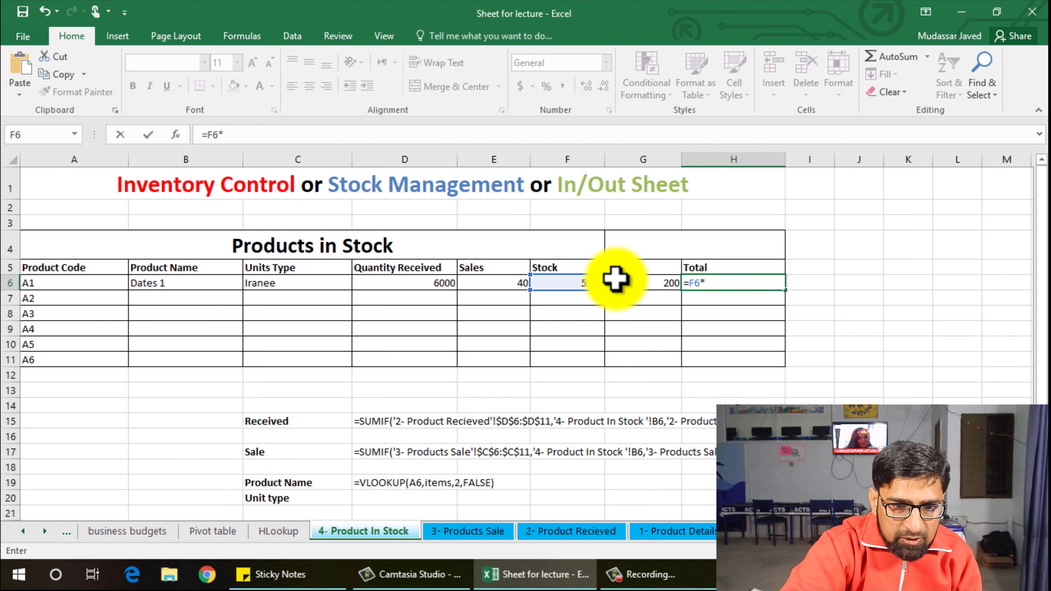
{"action": "left_click", "coordinate": [632, 283]}
{"action": "key", "text": "Return"}
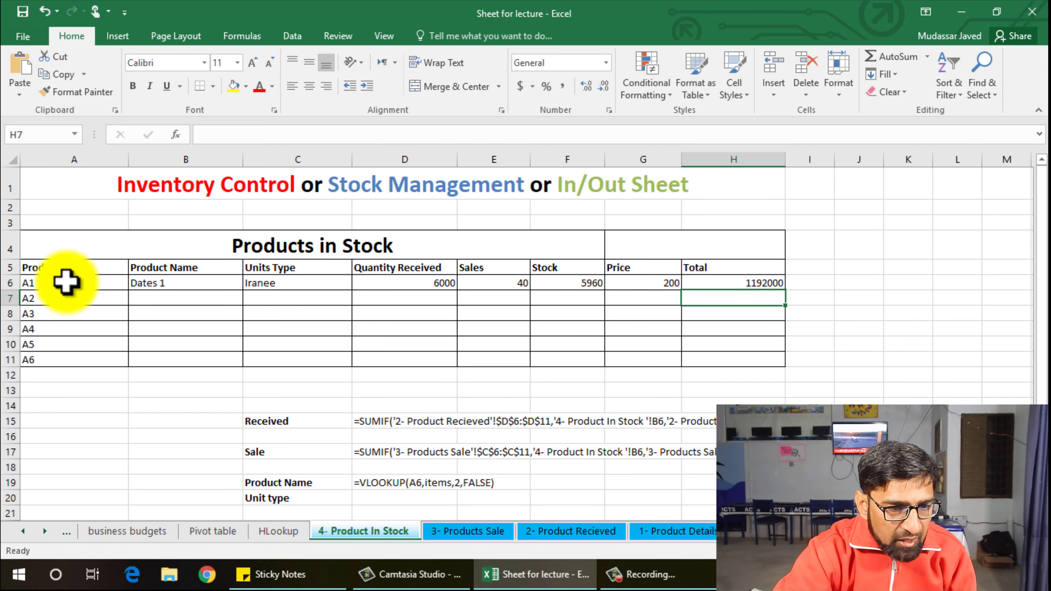
- Fill the formulas from A6:H6 down through row 11, and check the row 6 formulas from Quantity Received to Total
{"action": "left_click_drag", "start_coordinate": [70, 283], "coordinate": [782, 367]}
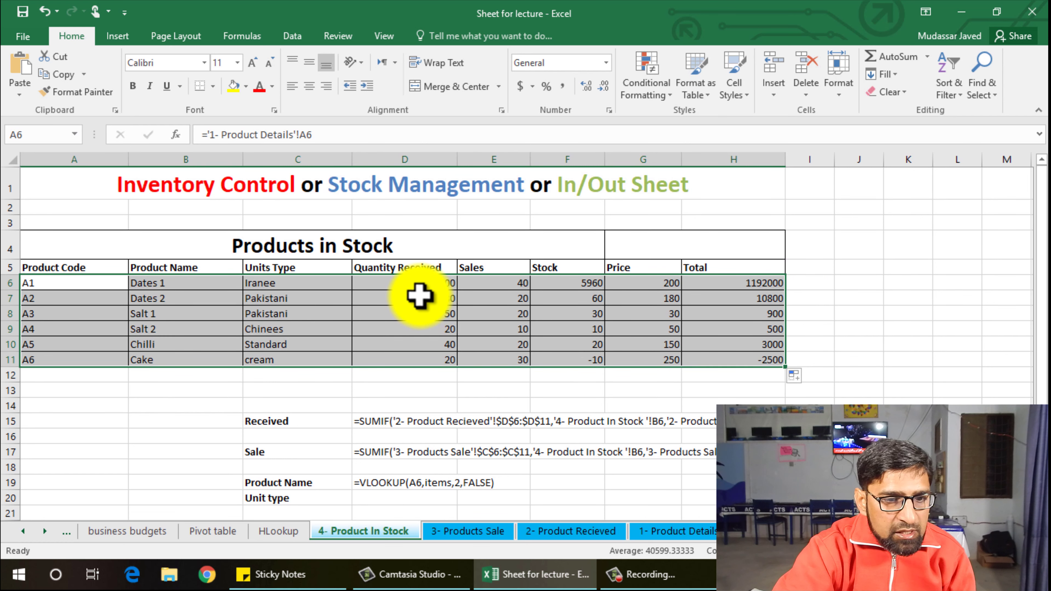
{"action": "left_click", "coordinate": [413, 284]}
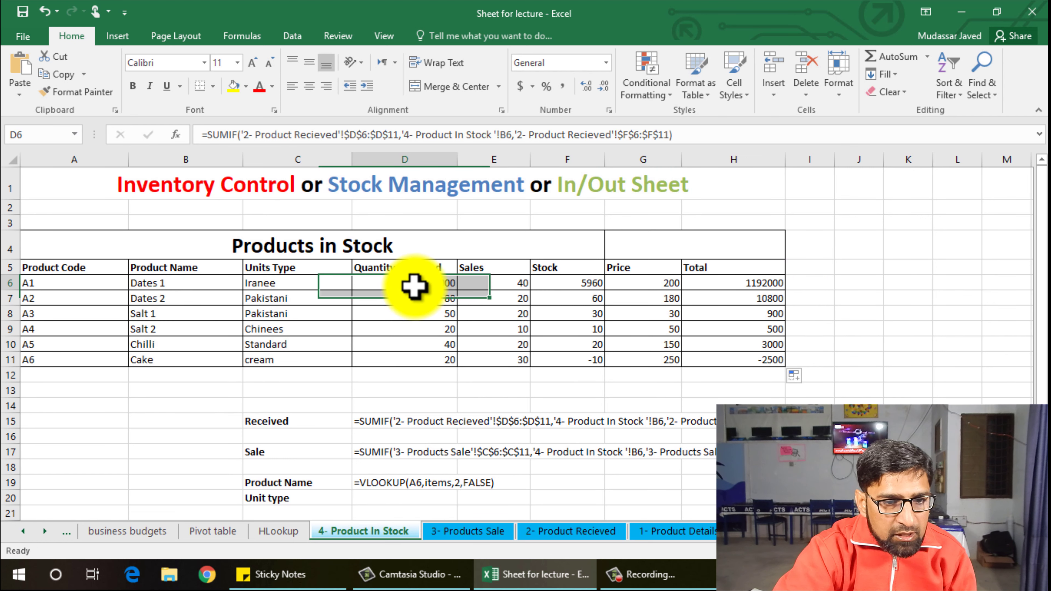
{"action": "left_click", "coordinate": [494, 283]}
{"action": "left_click", "coordinate": [570, 286]}
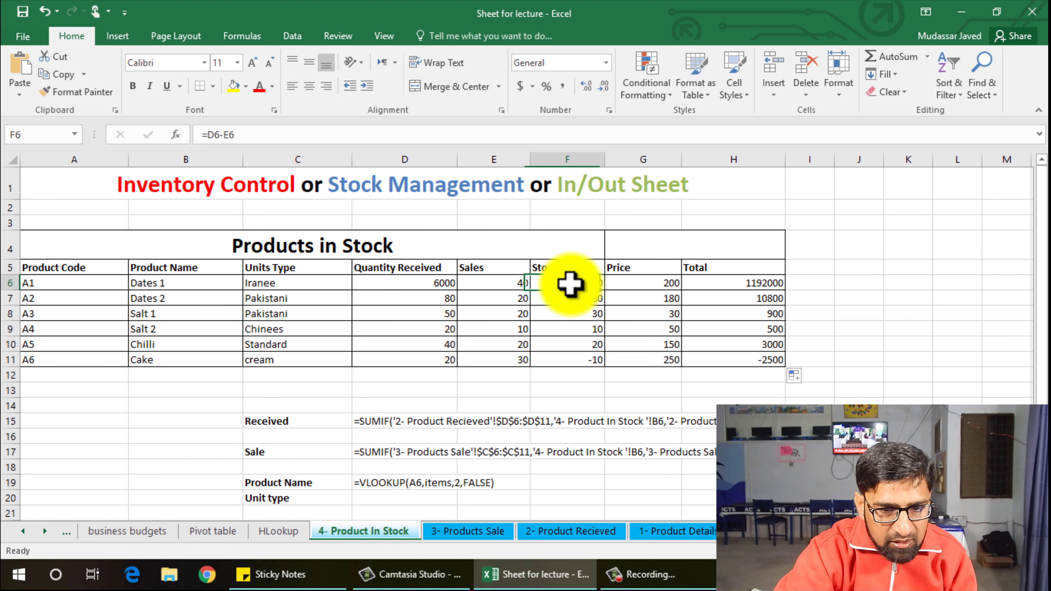
{"action": "left_click", "coordinate": [653, 283]}
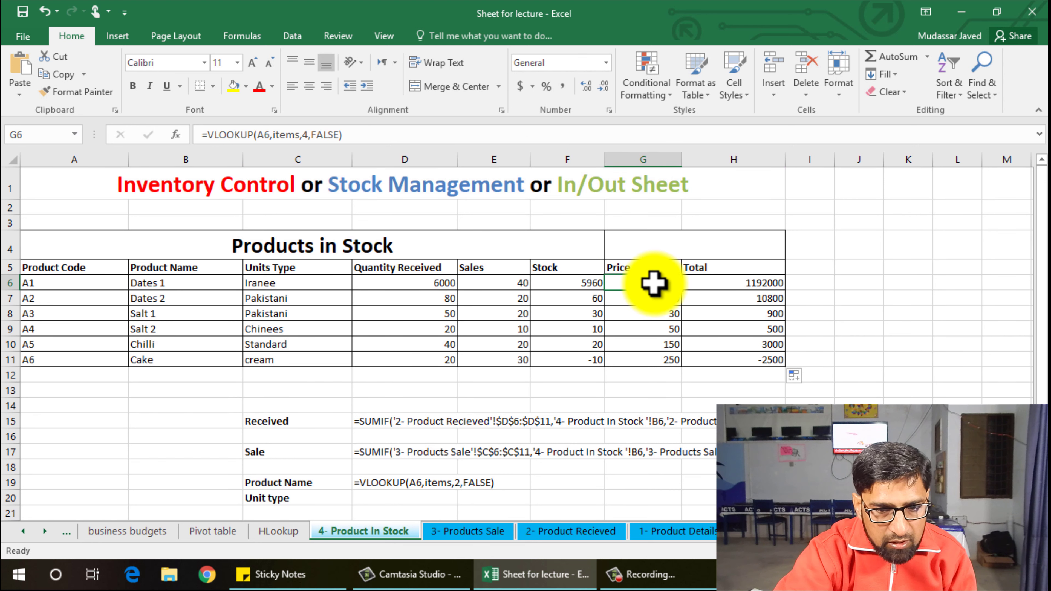
{"action": "left_click", "coordinate": [733, 283]}
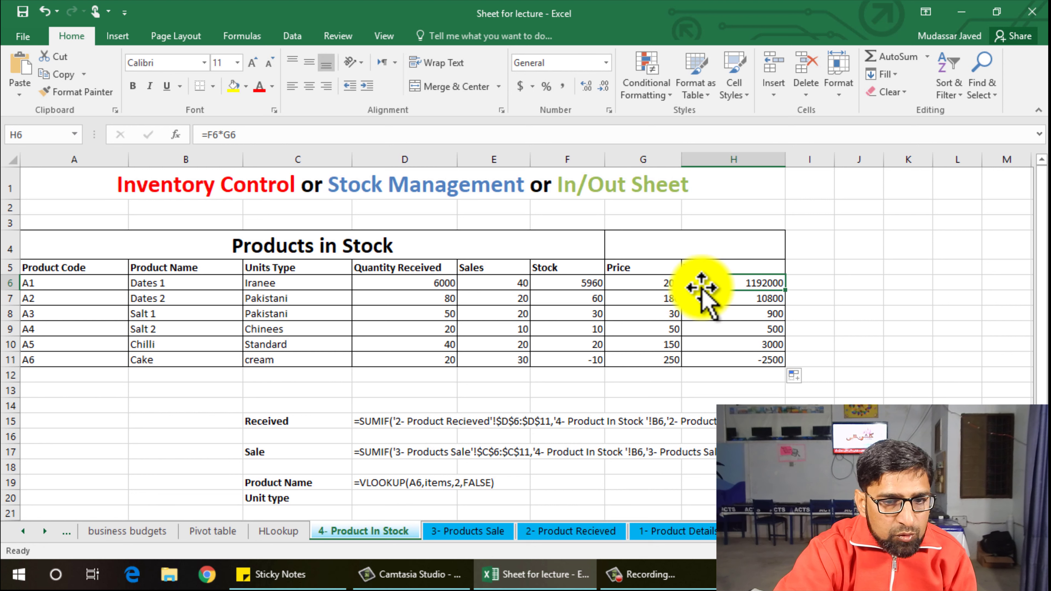
- Set the Quantity Sale of product A1 to 90 on the 3- Products Sale sheet and return to the 4- Product In Stock sheet
{"action": "left_click", "coordinate": [489, 281]}
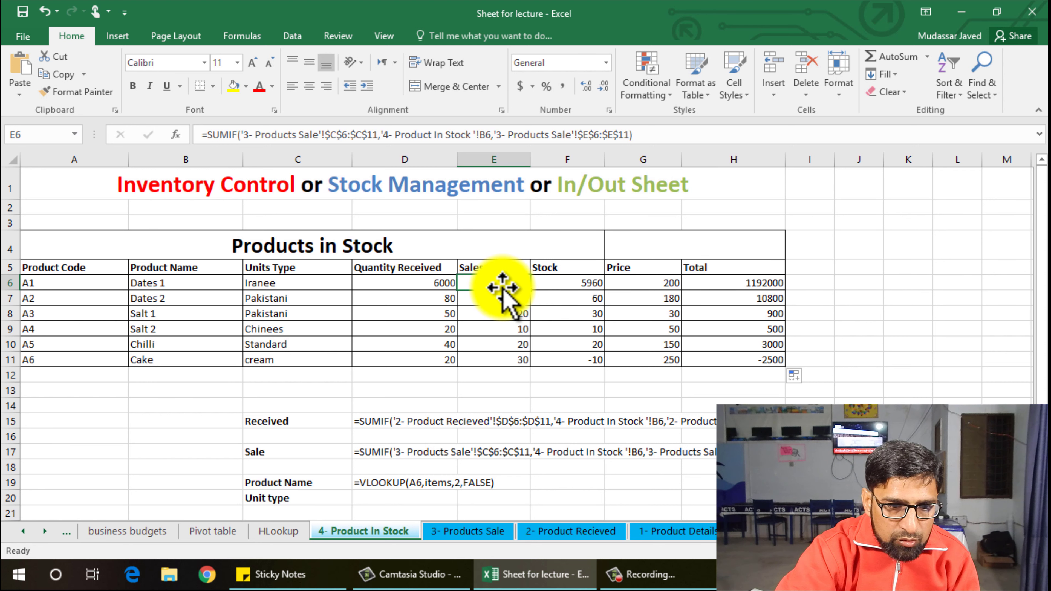
{"action": "left_click", "coordinate": [476, 532]}
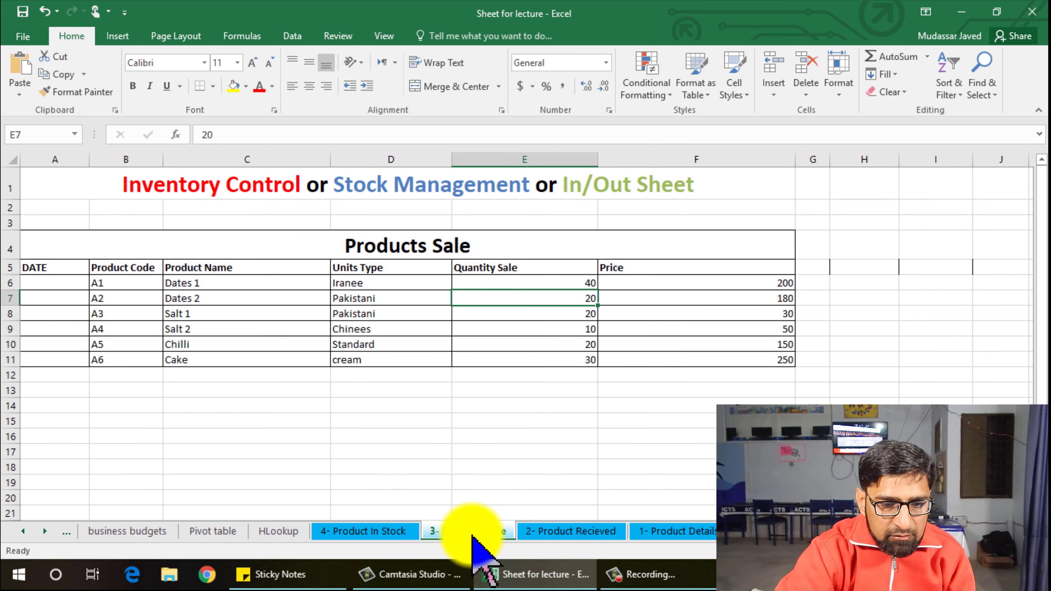
{"action": "left_click", "coordinate": [555, 284]}
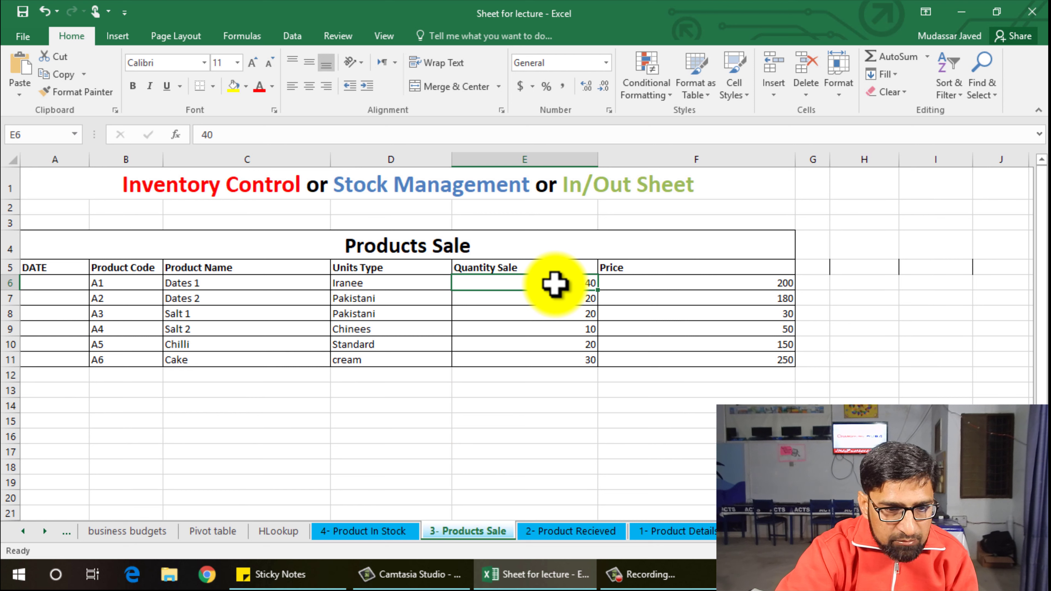
{"action": "type", "text": "90"}
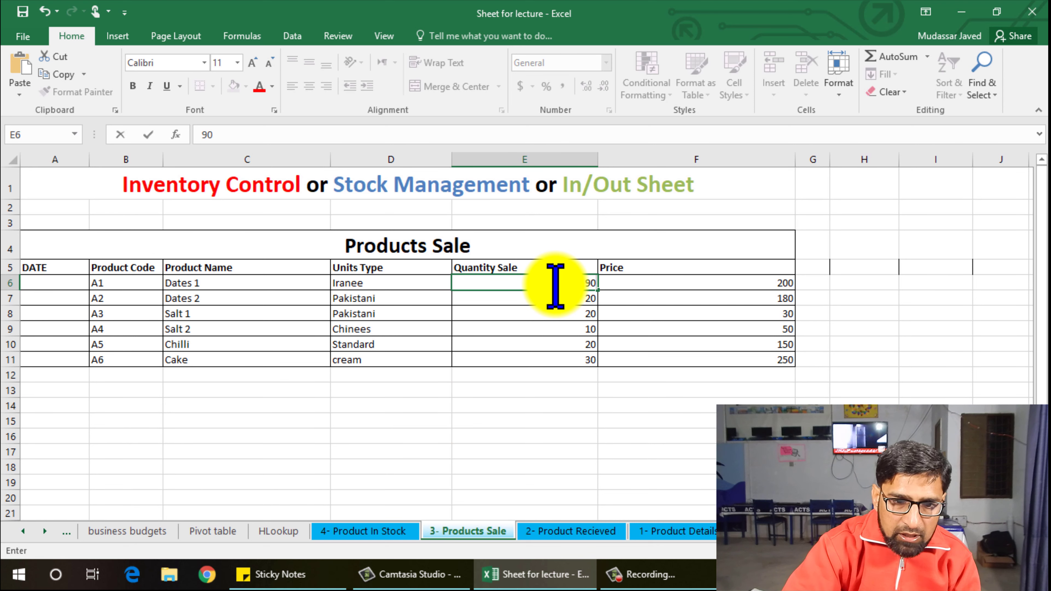
{"action": "key", "text": "Return"}
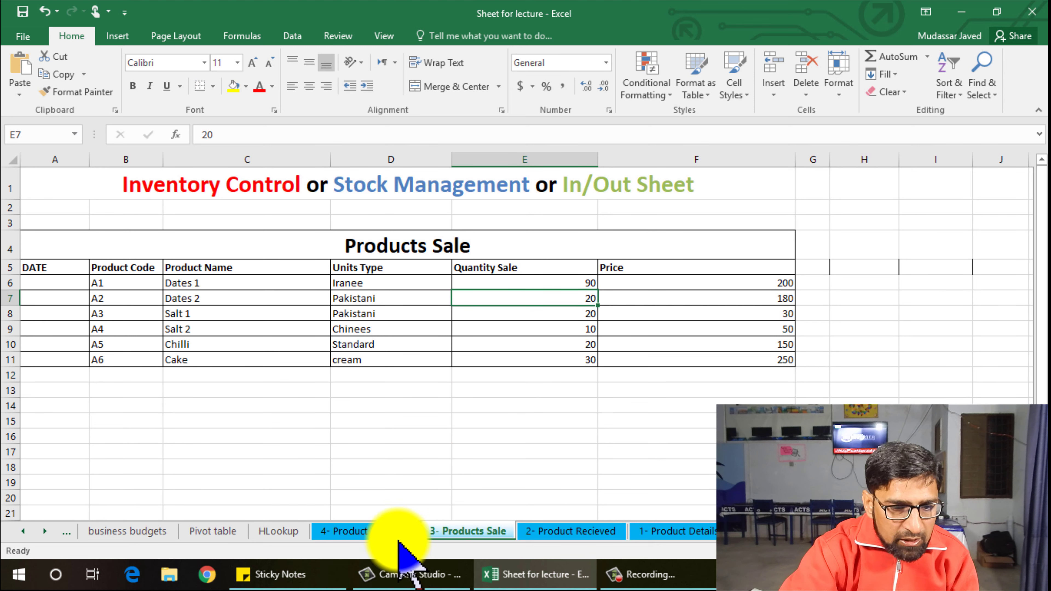
{"action": "left_click", "coordinate": [373, 533]}
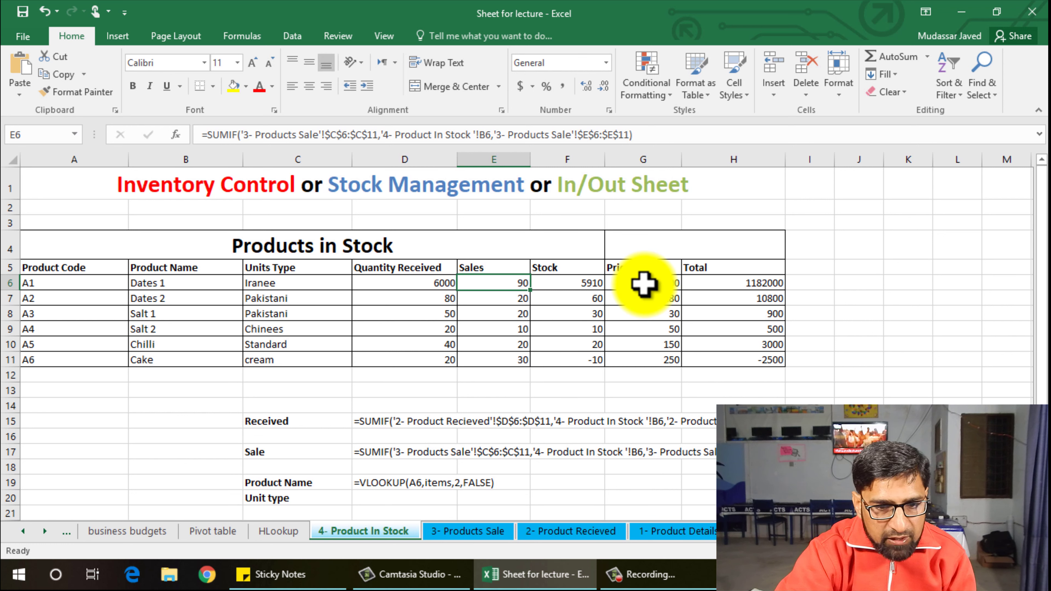
- Set the Quantity Received of product A1 to 7000 on the 2- Product Recieved sheet and return to the 4- Product In Stock sheet
{"action": "left_click", "coordinate": [411, 280]}
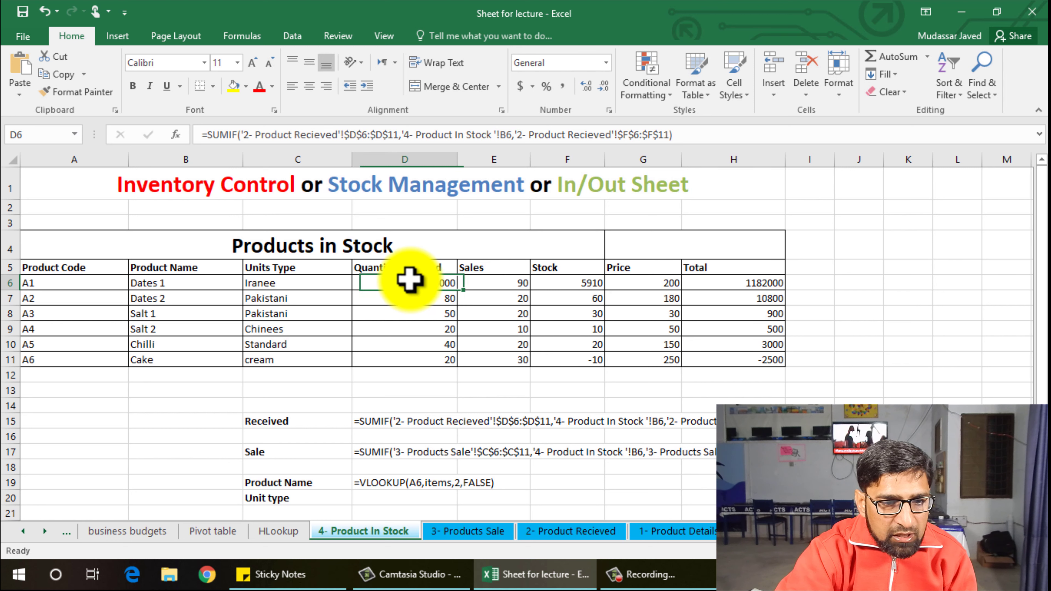
{"action": "left_click", "coordinate": [584, 531]}
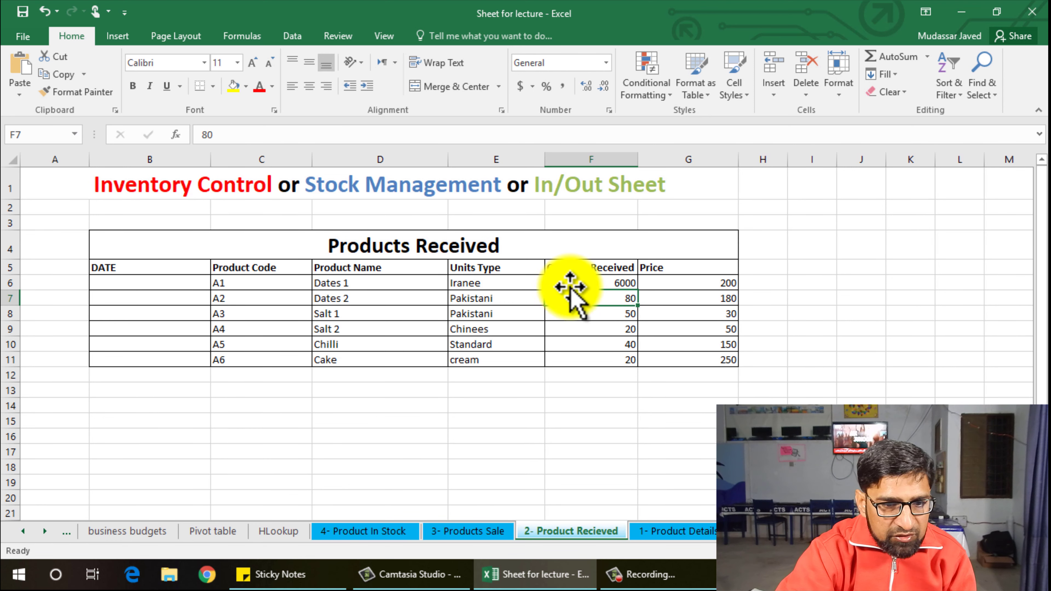
{"action": "left_click", "coordinate": [594, 280]}
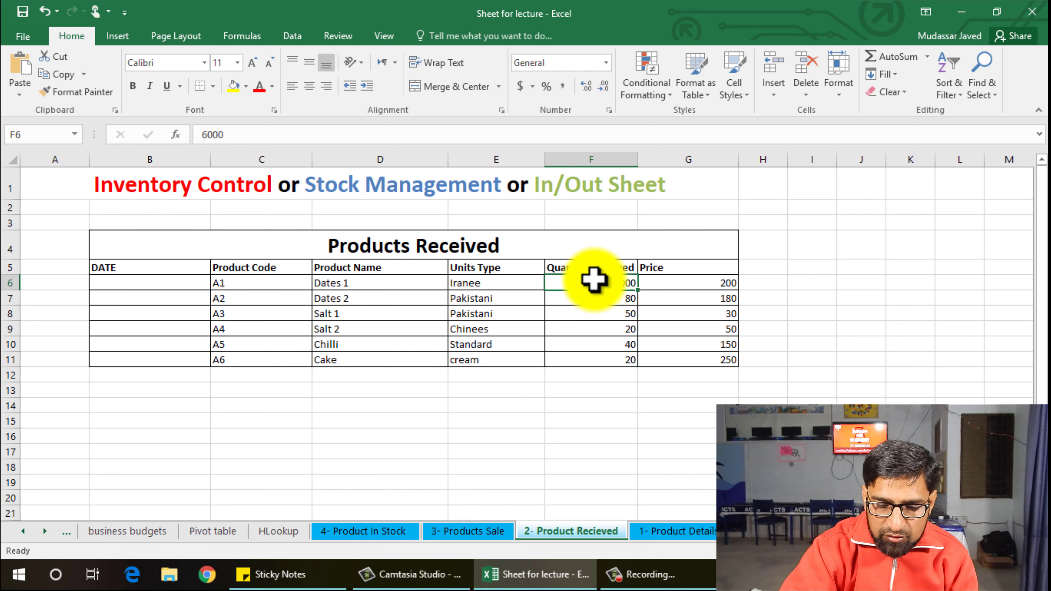
{"action": "type", "text": "70"}
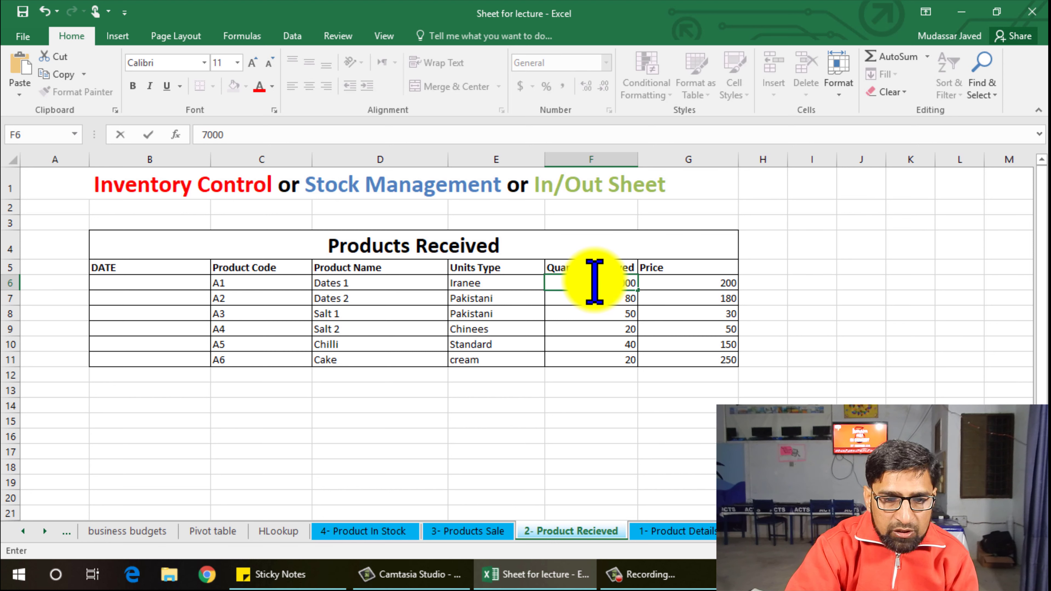
{"action": "key", "text": "Return"}
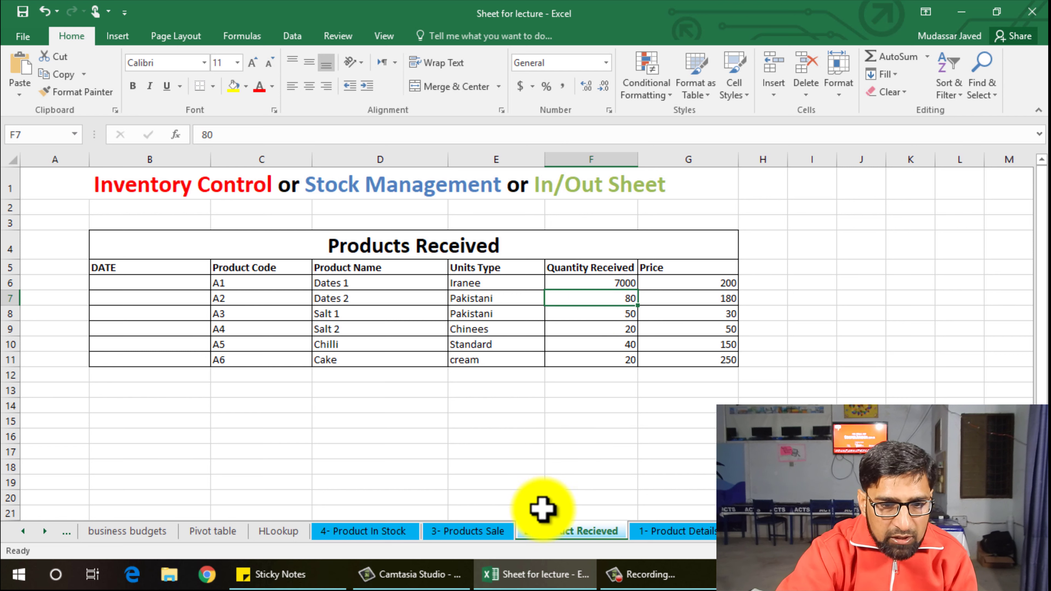
{"action": "left_click", "coordinate": [364, 531]}
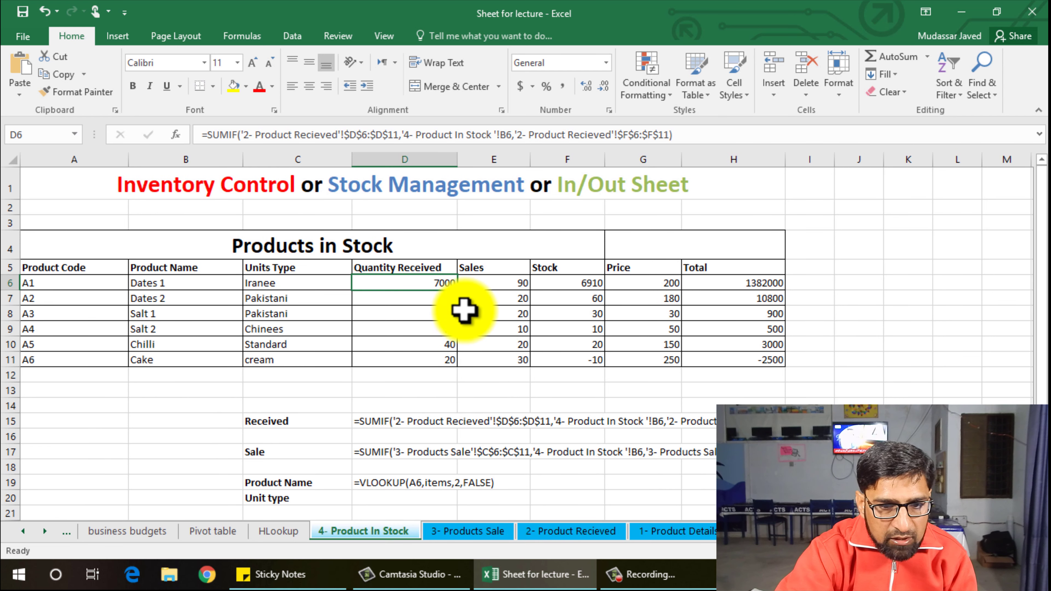